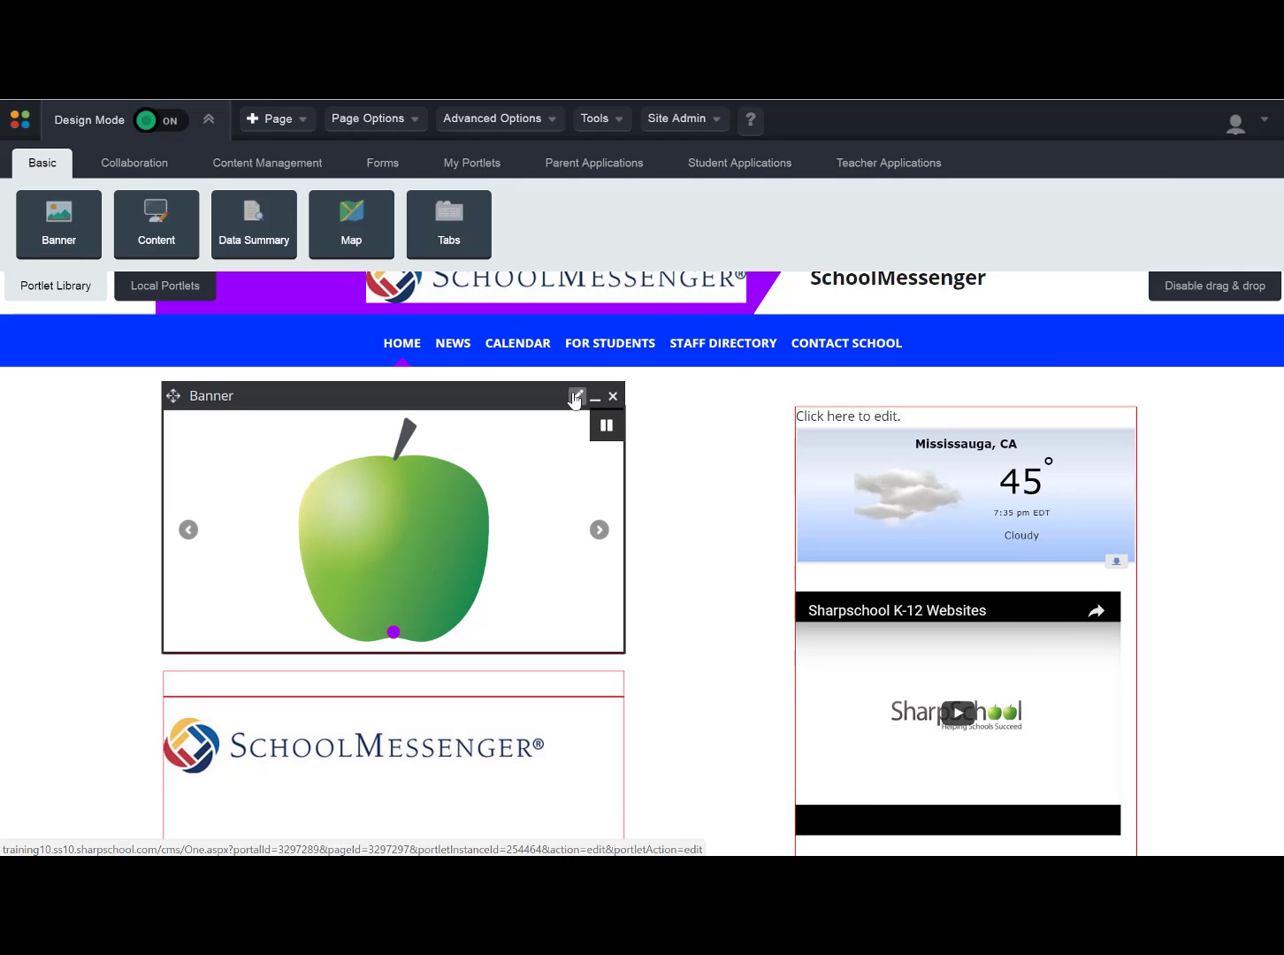
# Step: Add a new image to the Banner portlet, using graphics.jpg from the Banner Images folder as its location
pyautogui.click(575, 398)
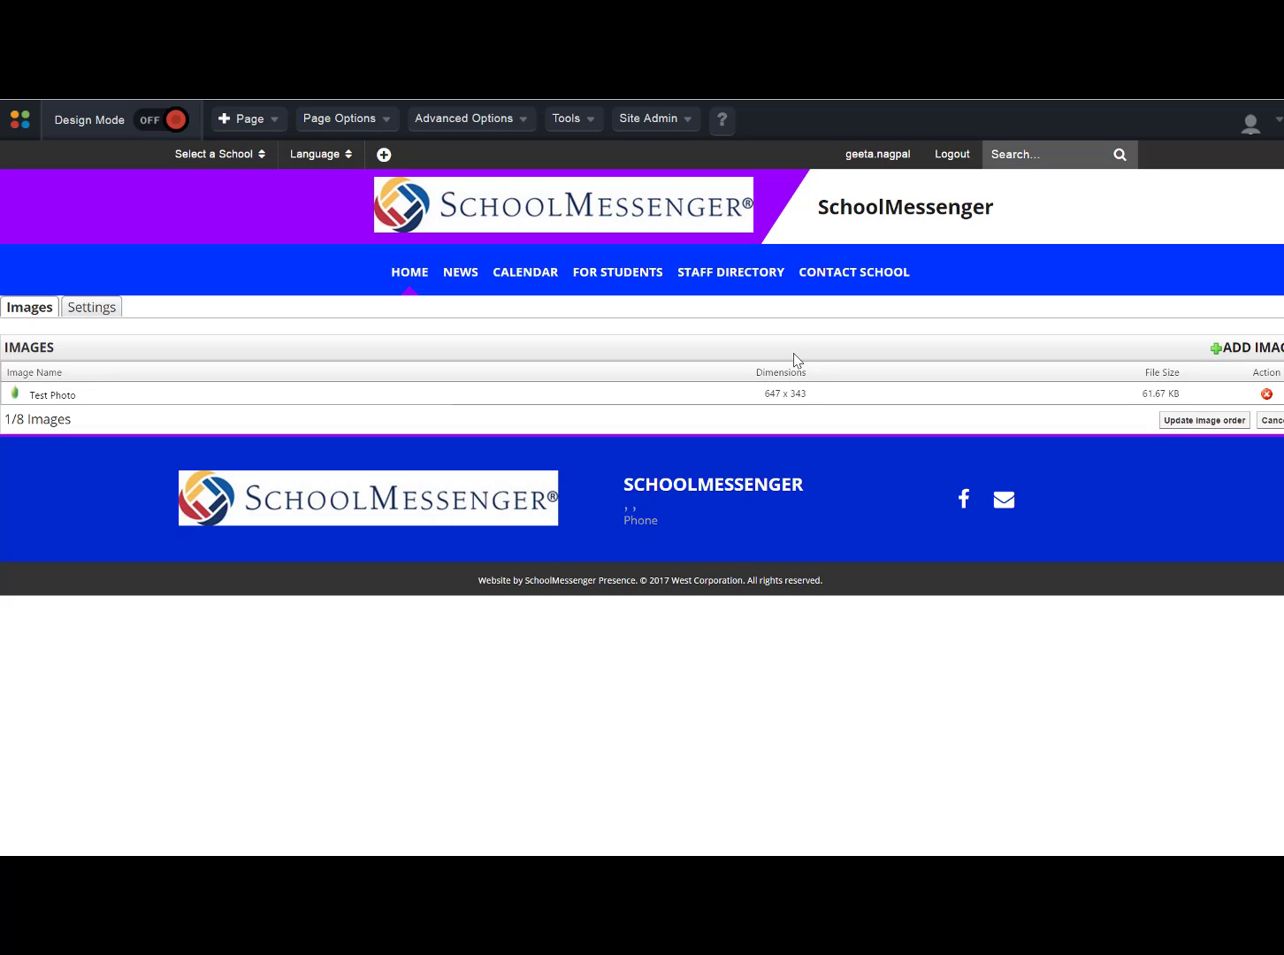
pyautogui.click(1239, 357)
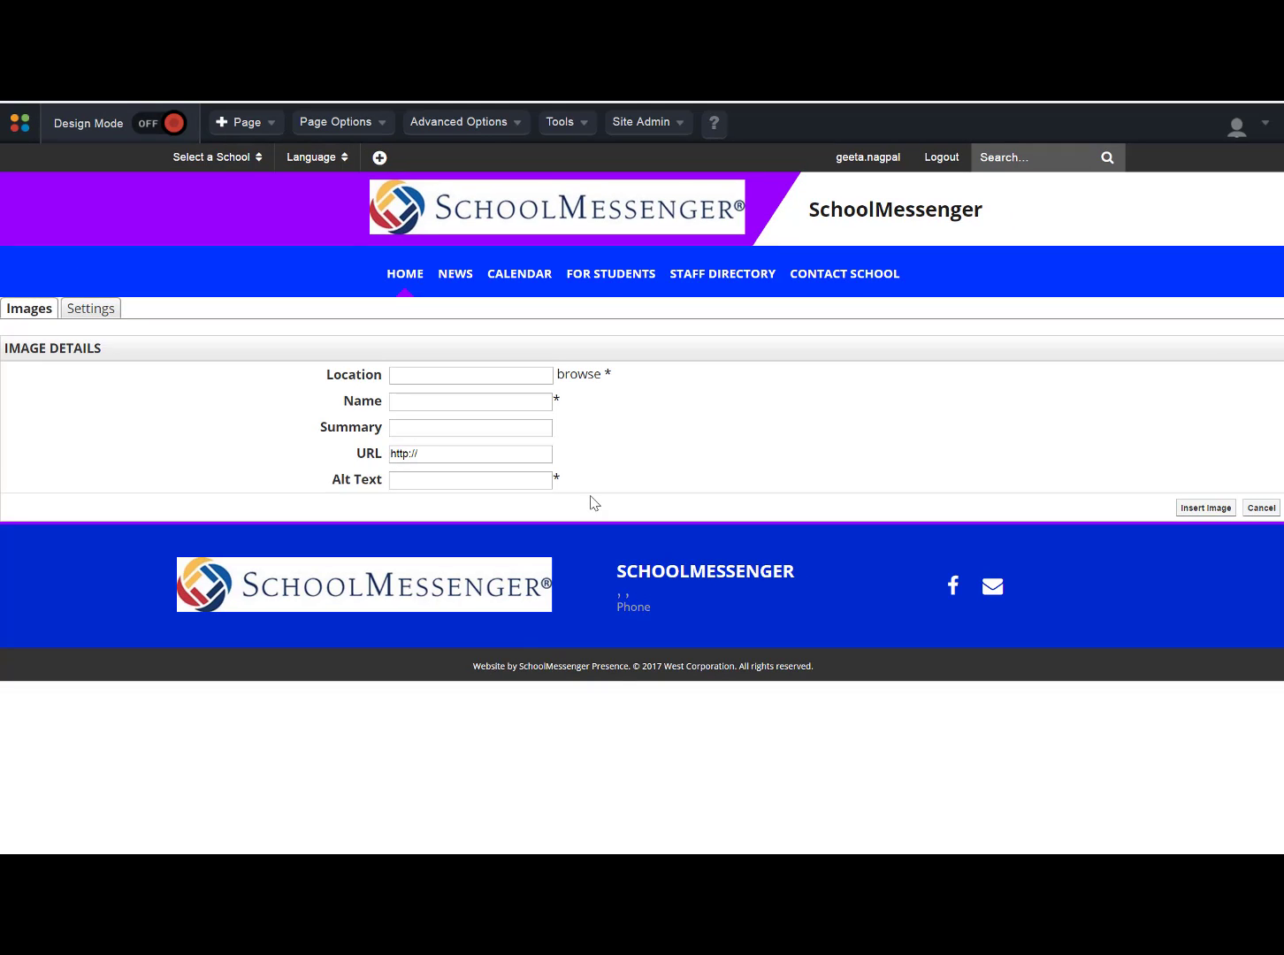
pyautogui.click(578, 377)
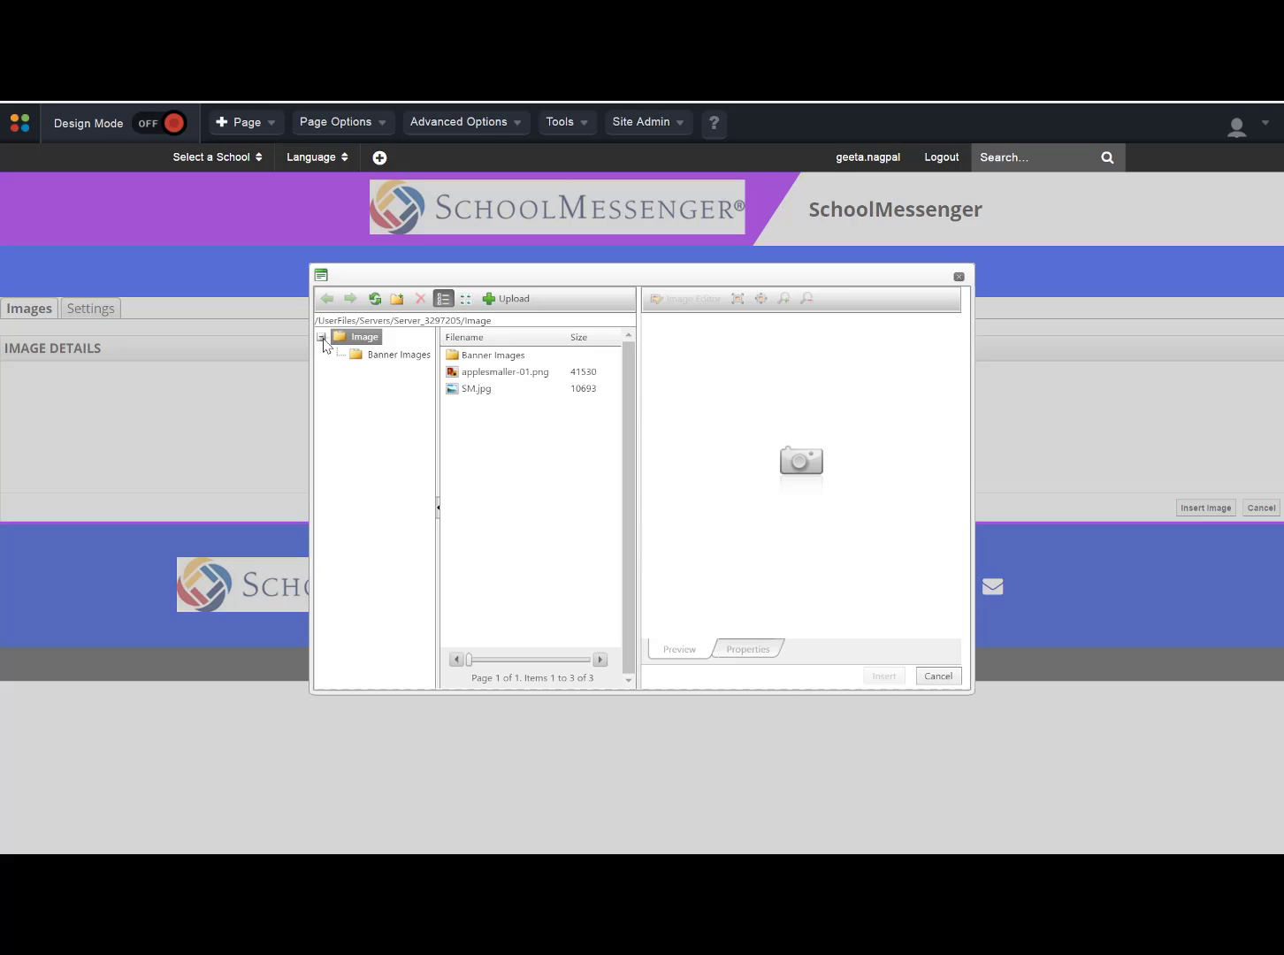
pyautogui.click(390, 355)
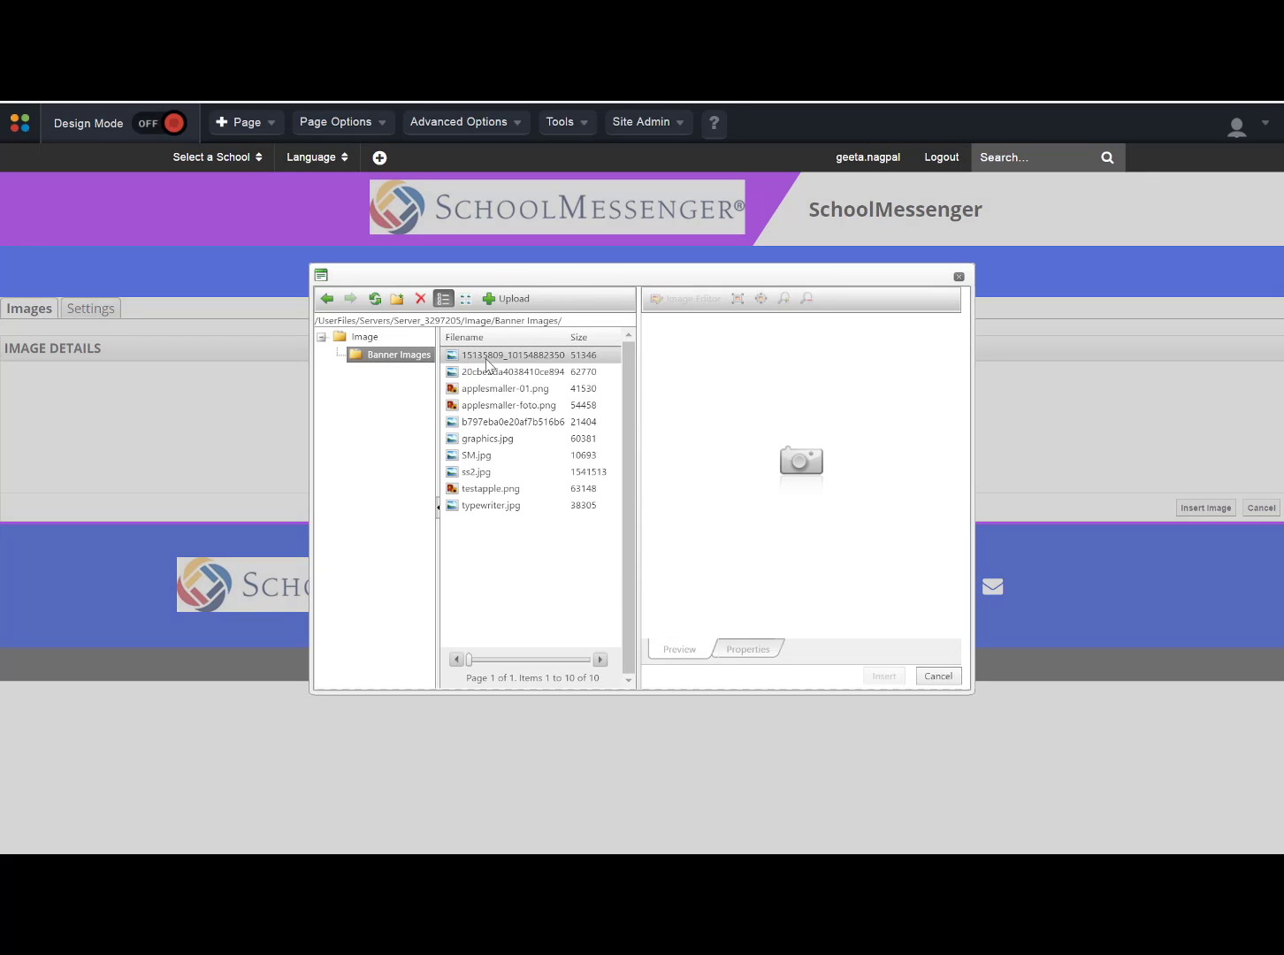
pyautogui.click(487, 440)
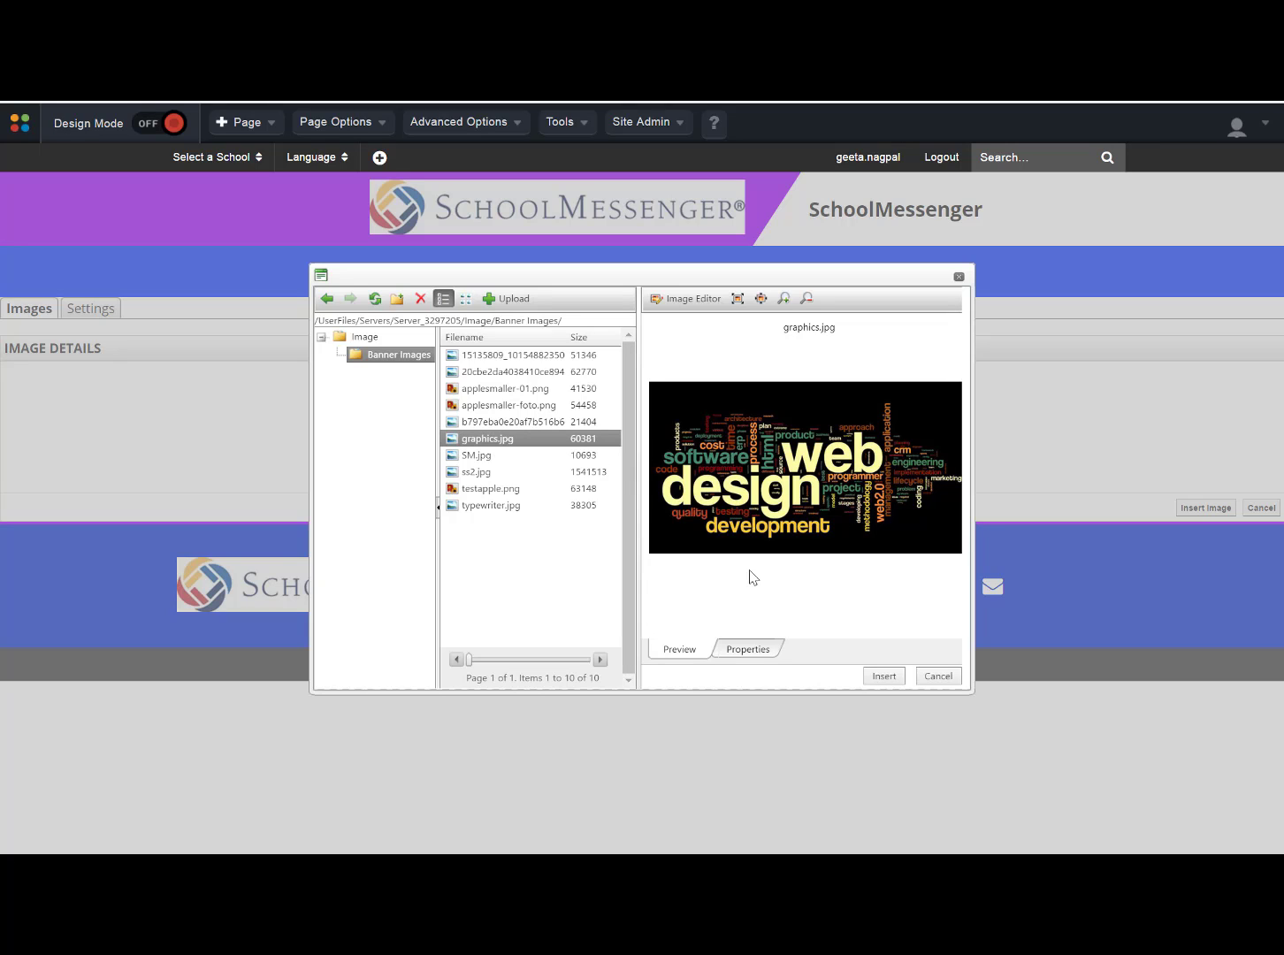
pyautogui.click(751, 652)
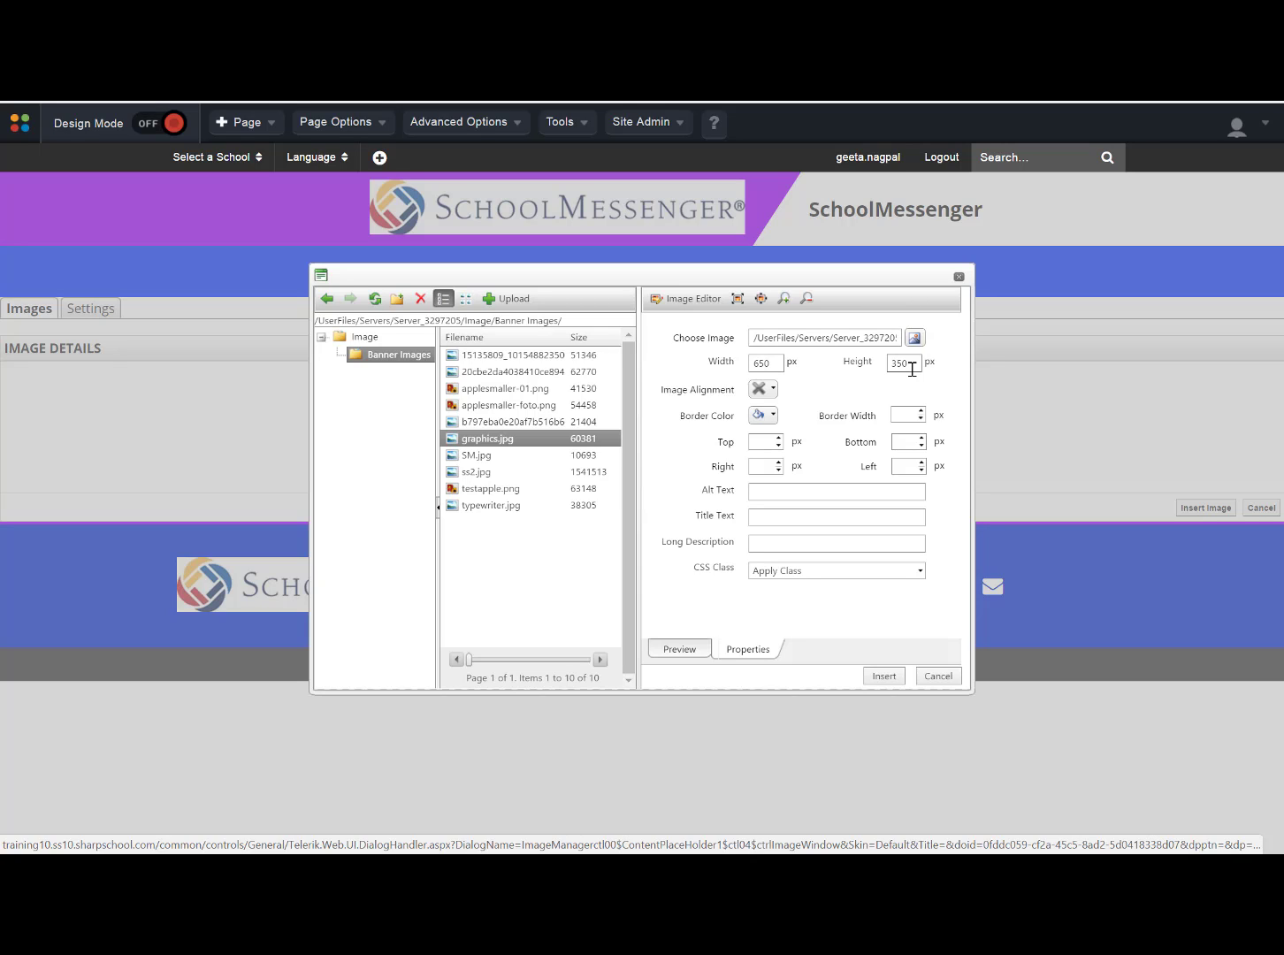
pyautogui.click(685, 650)
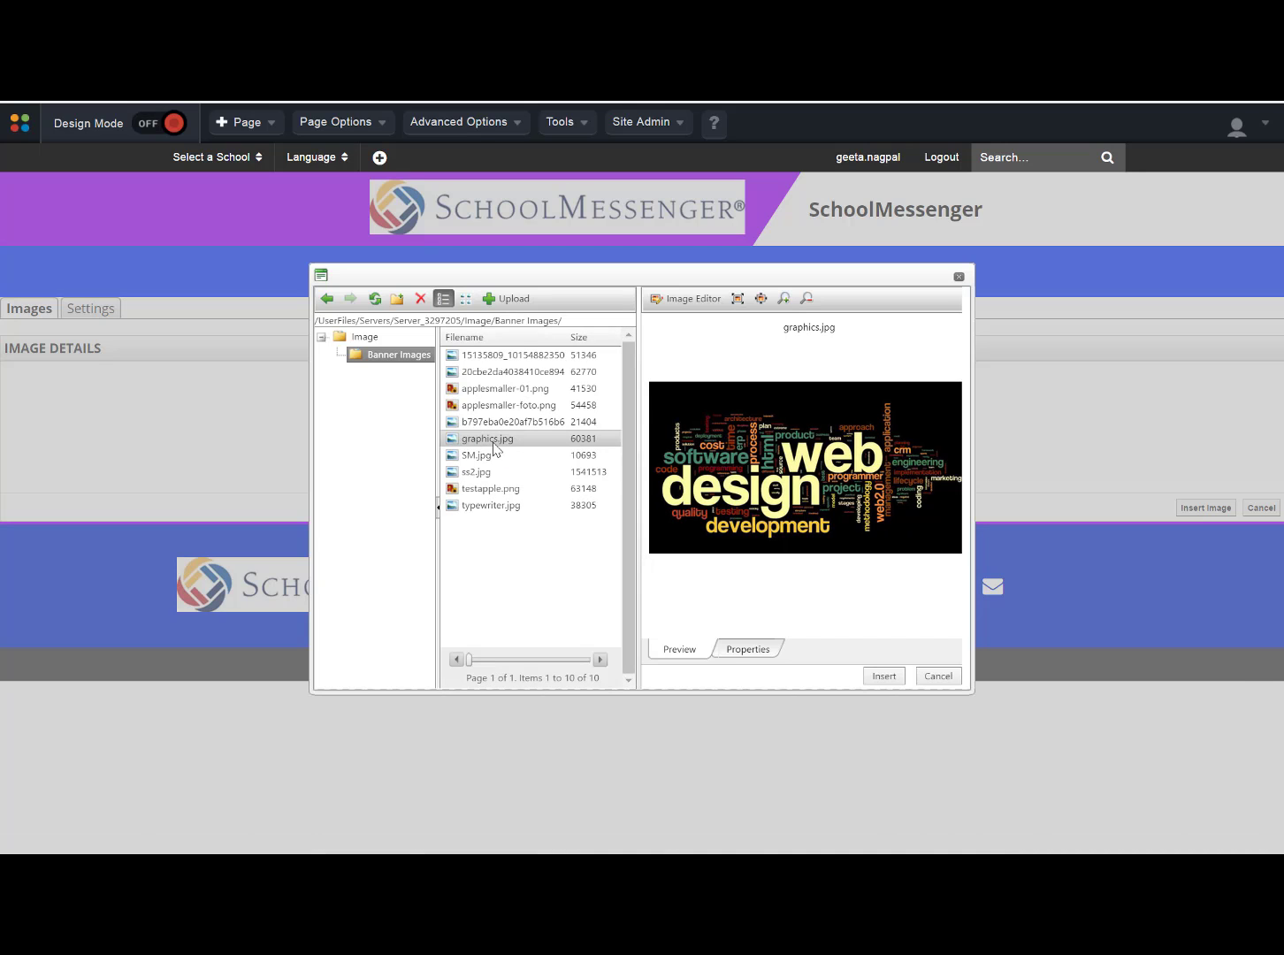
pyautogui.doubleClick(493, 444)
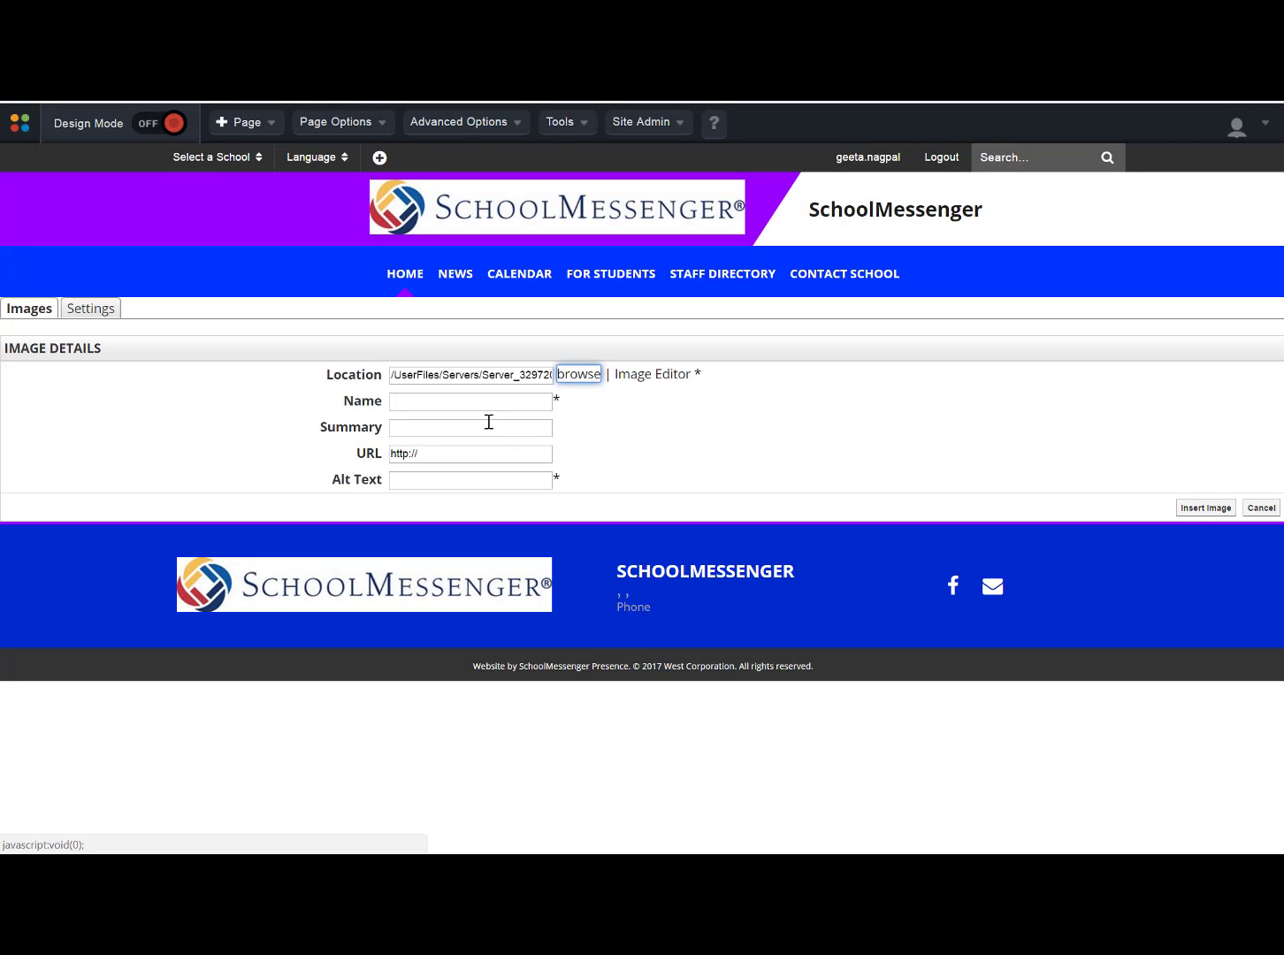
# Step: Name the new banner image TestGraphic and set its summary to "This is my caption area"
pyautogui.click(481, 404)
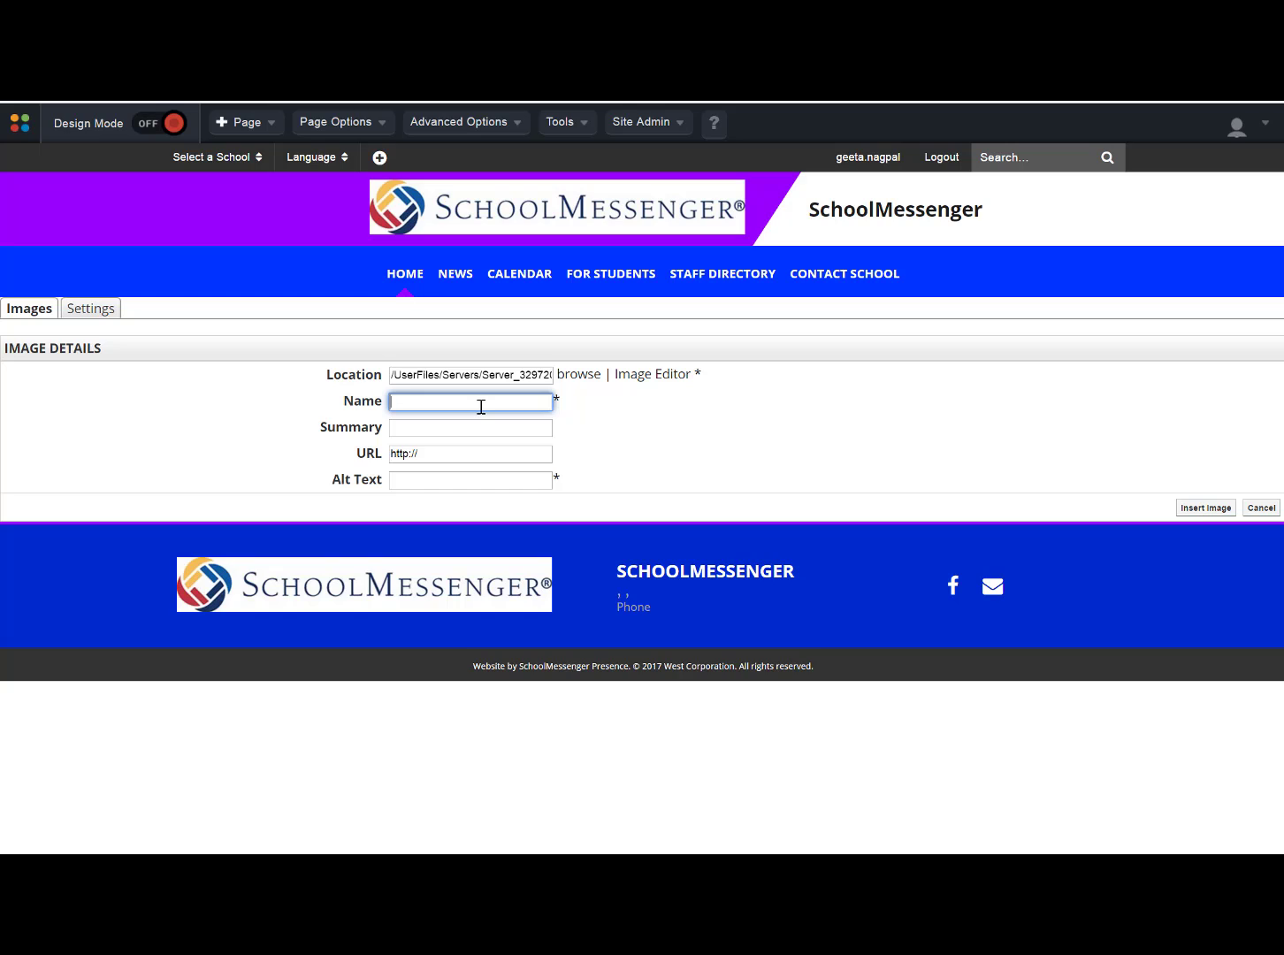
pyautogui.write('TestGraphic')
pyautogui.click(421, 427)
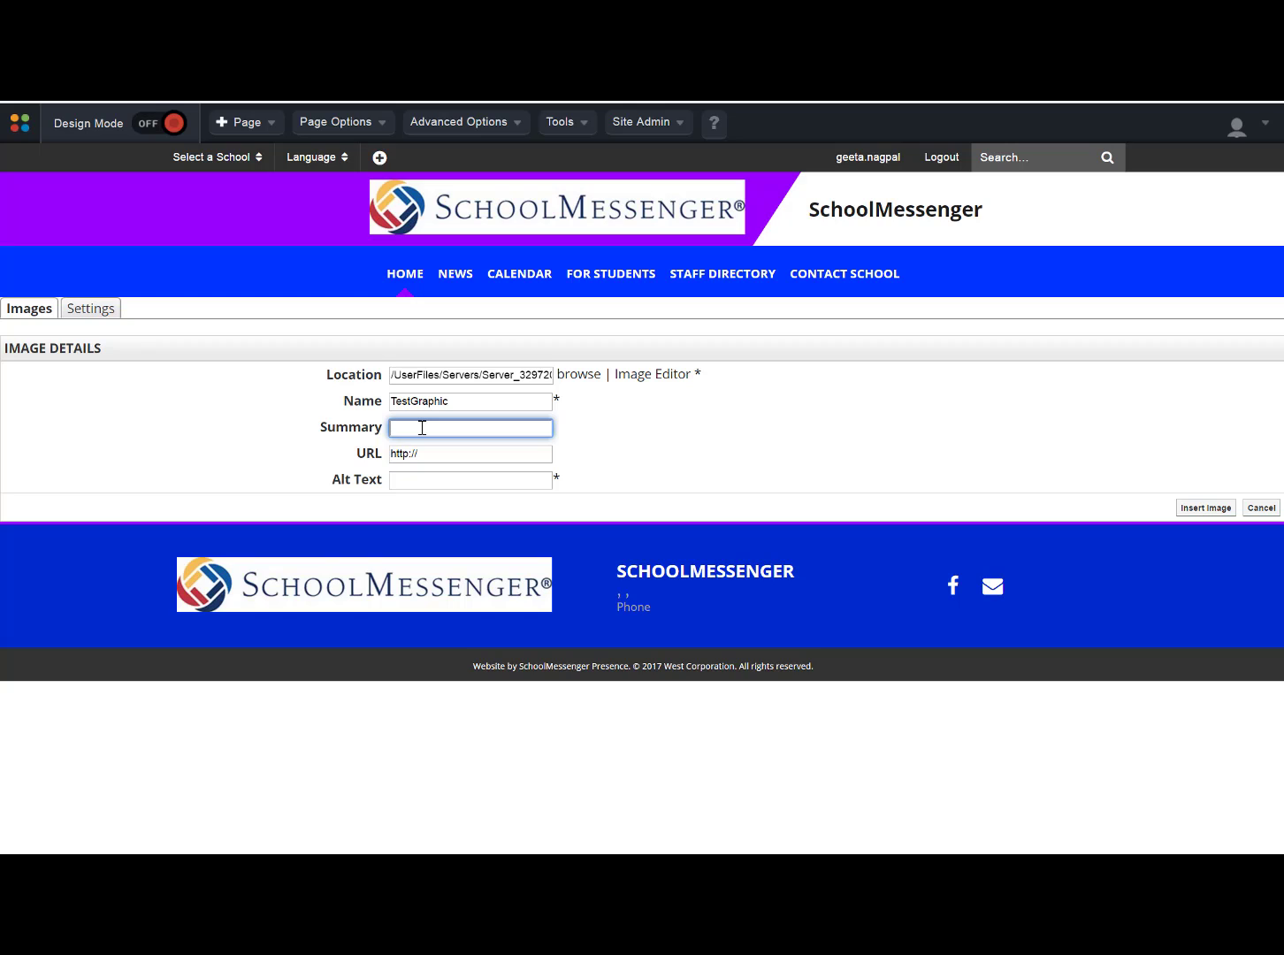
pyautogui.write('Thi')
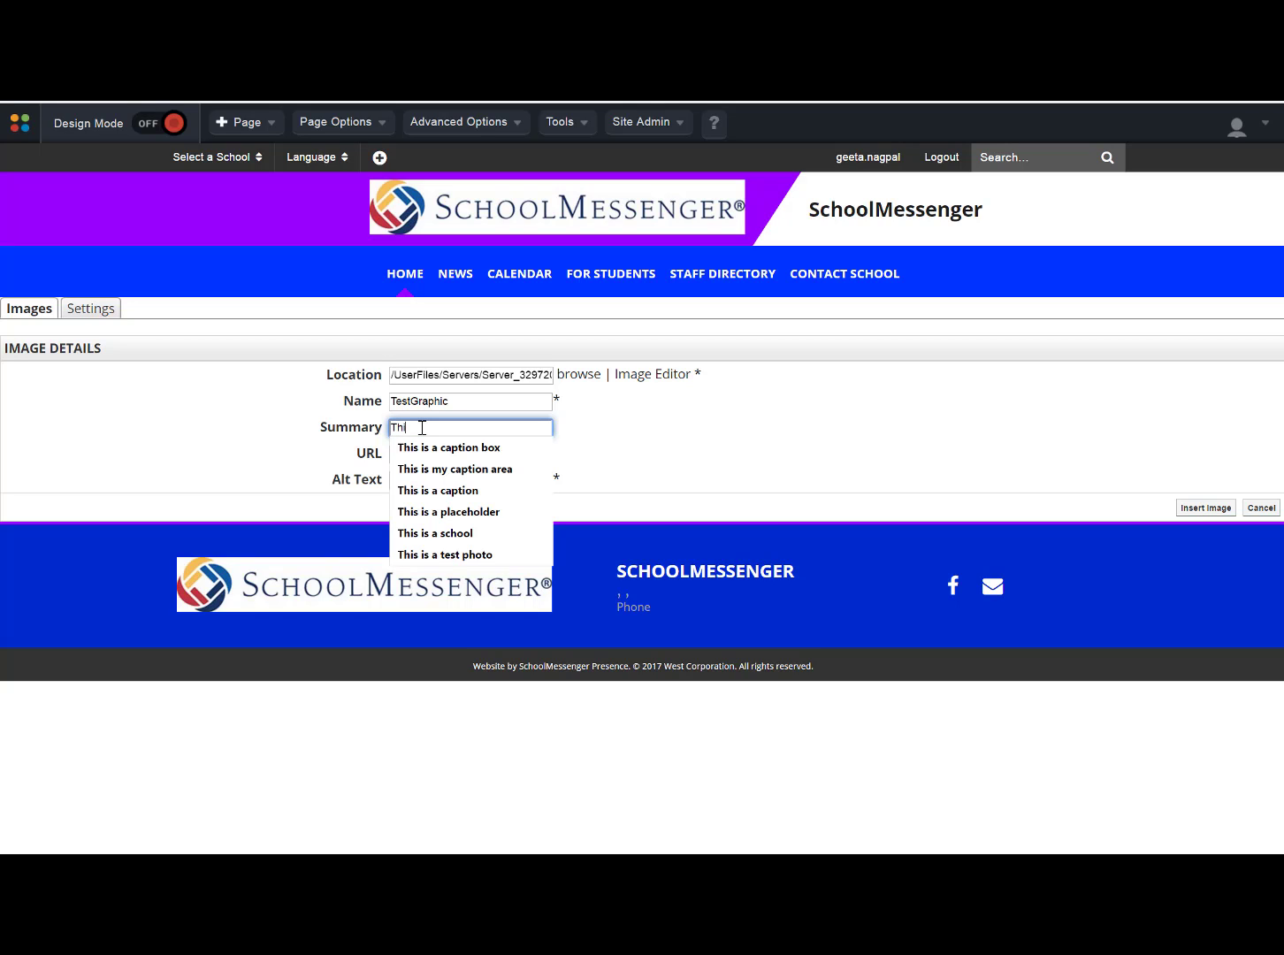
pyautogui.write('s is my')
pyautogui.press('Down')
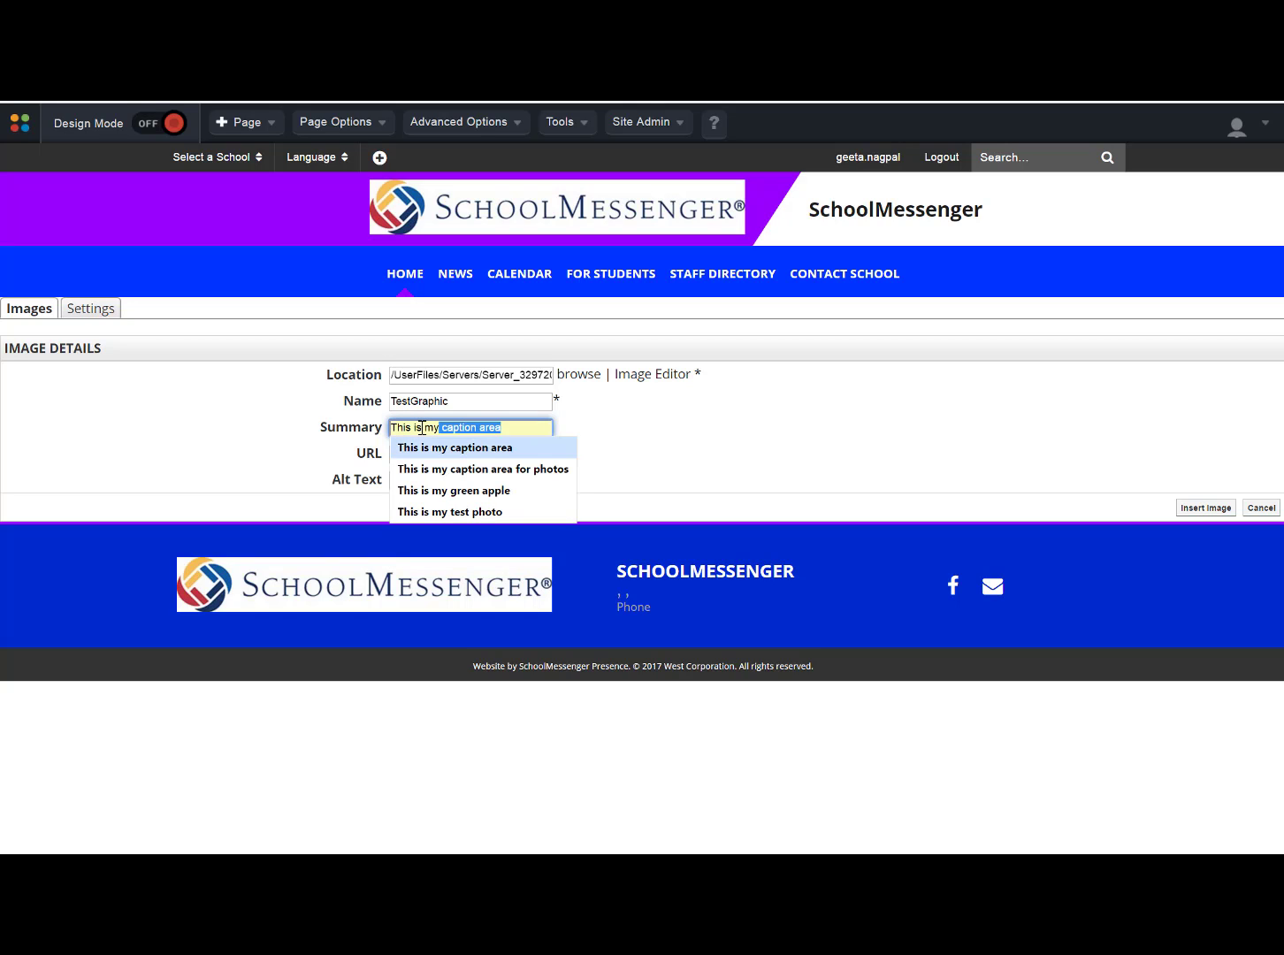
pyautogui.press('Return')
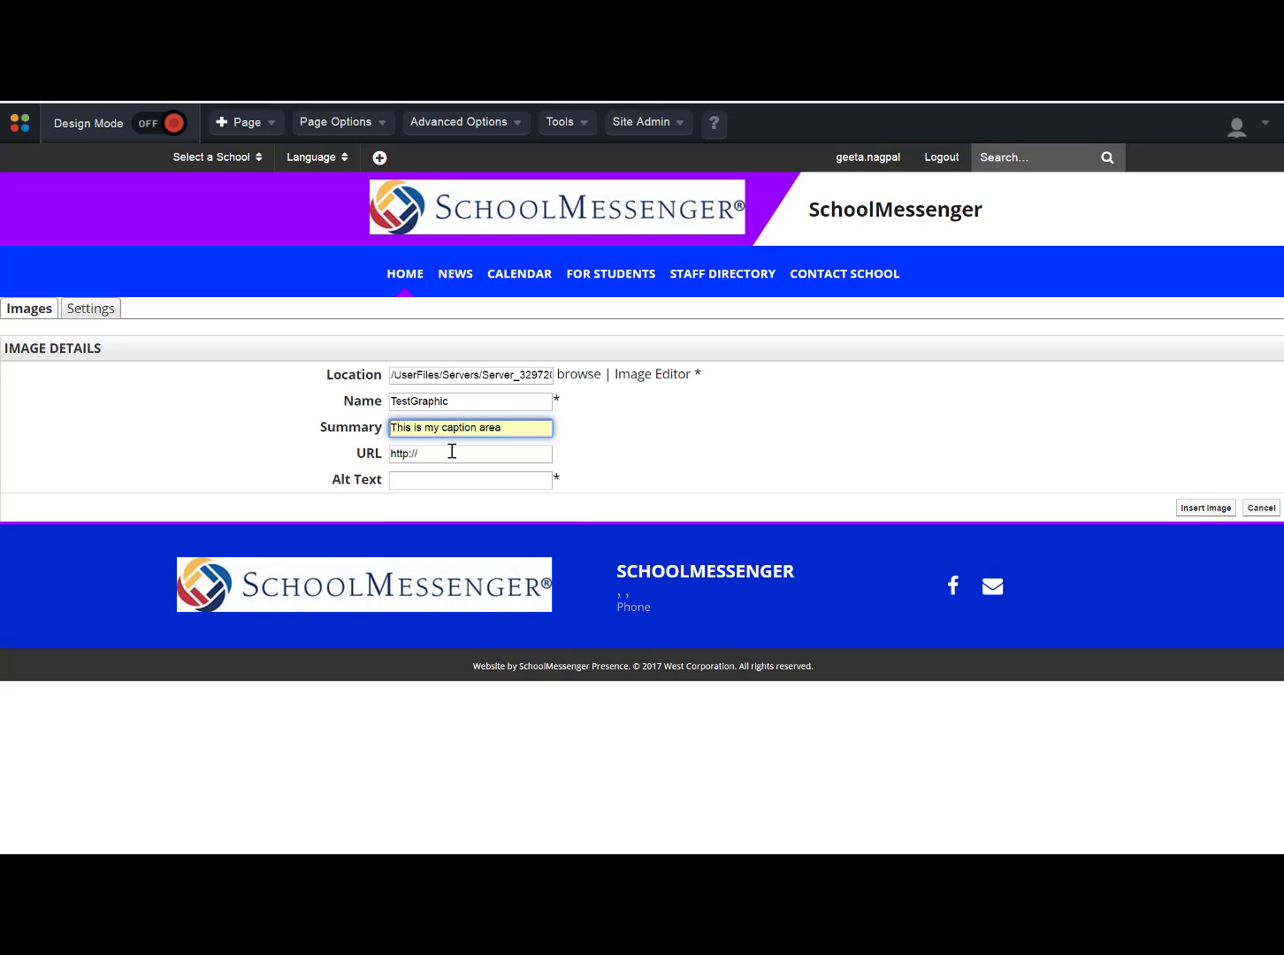
# Step: Set the alt text to "Word Jumble of Computer technology" and insert the image into the banner
pyautogui.click(450, 456)
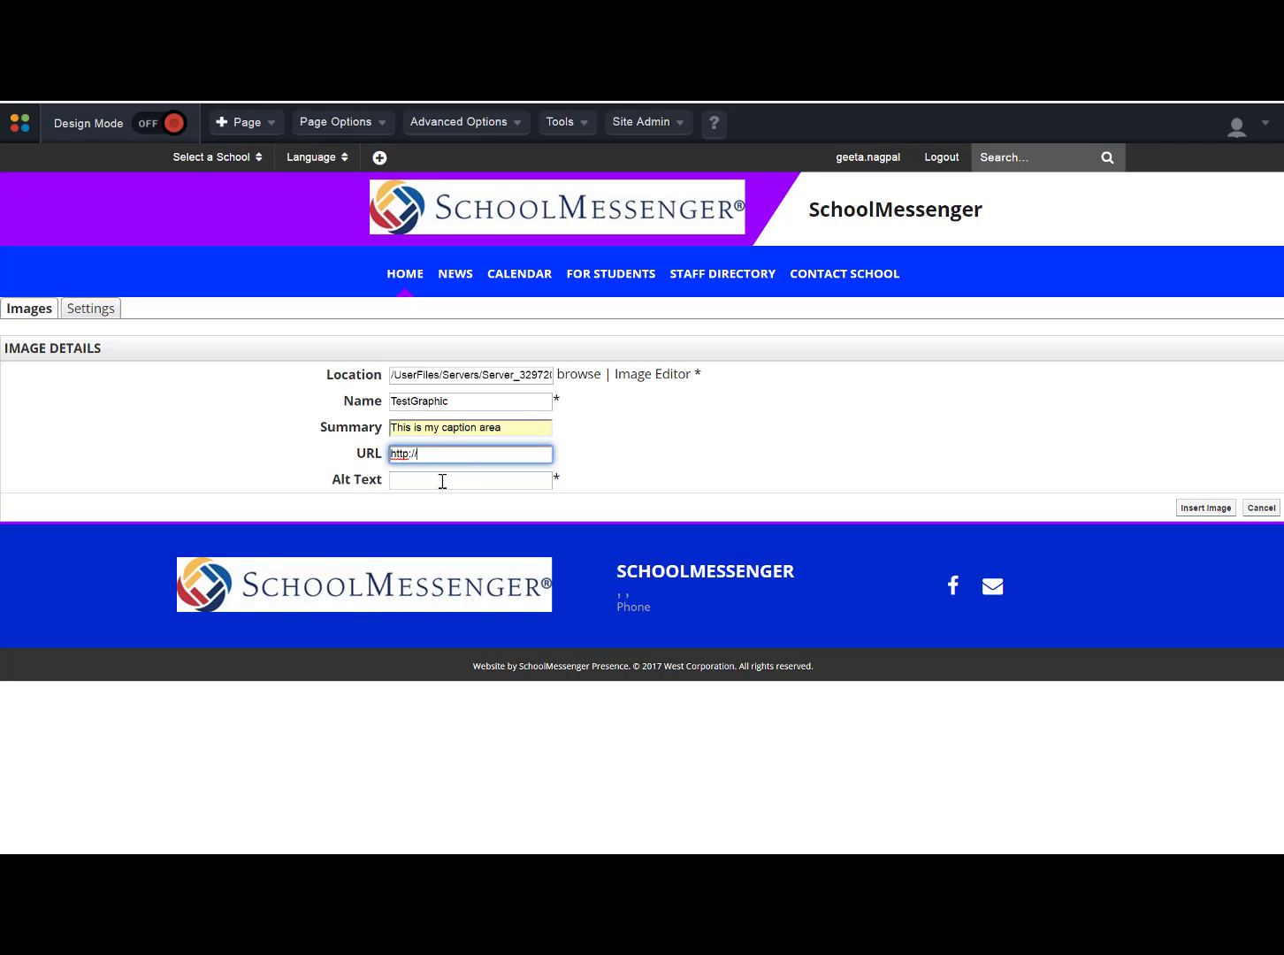
pyautogui.click(442, 481)
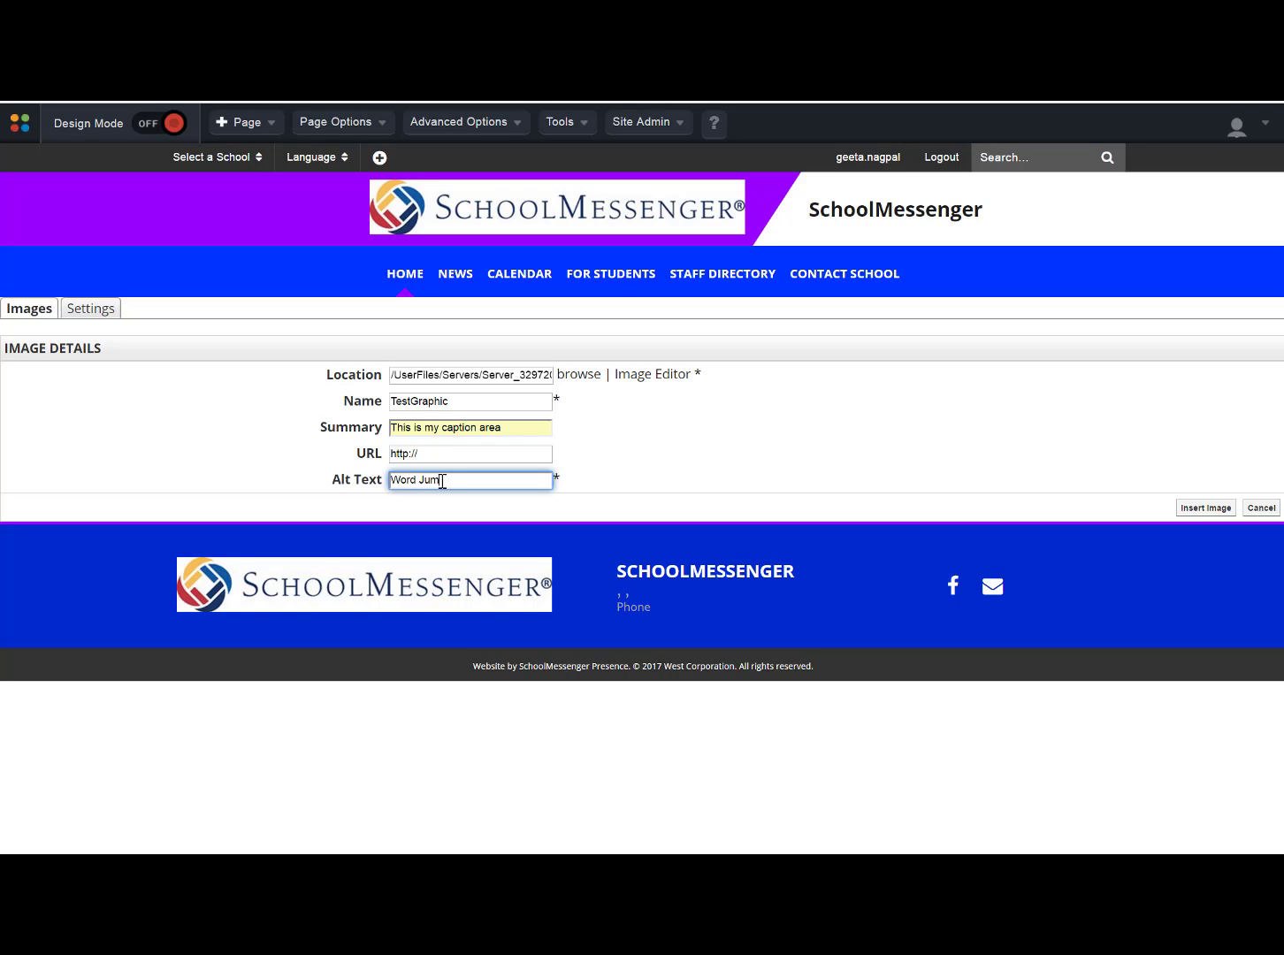
pyautogui.write('Computer technology')
pyautogui.click(1206, 509)
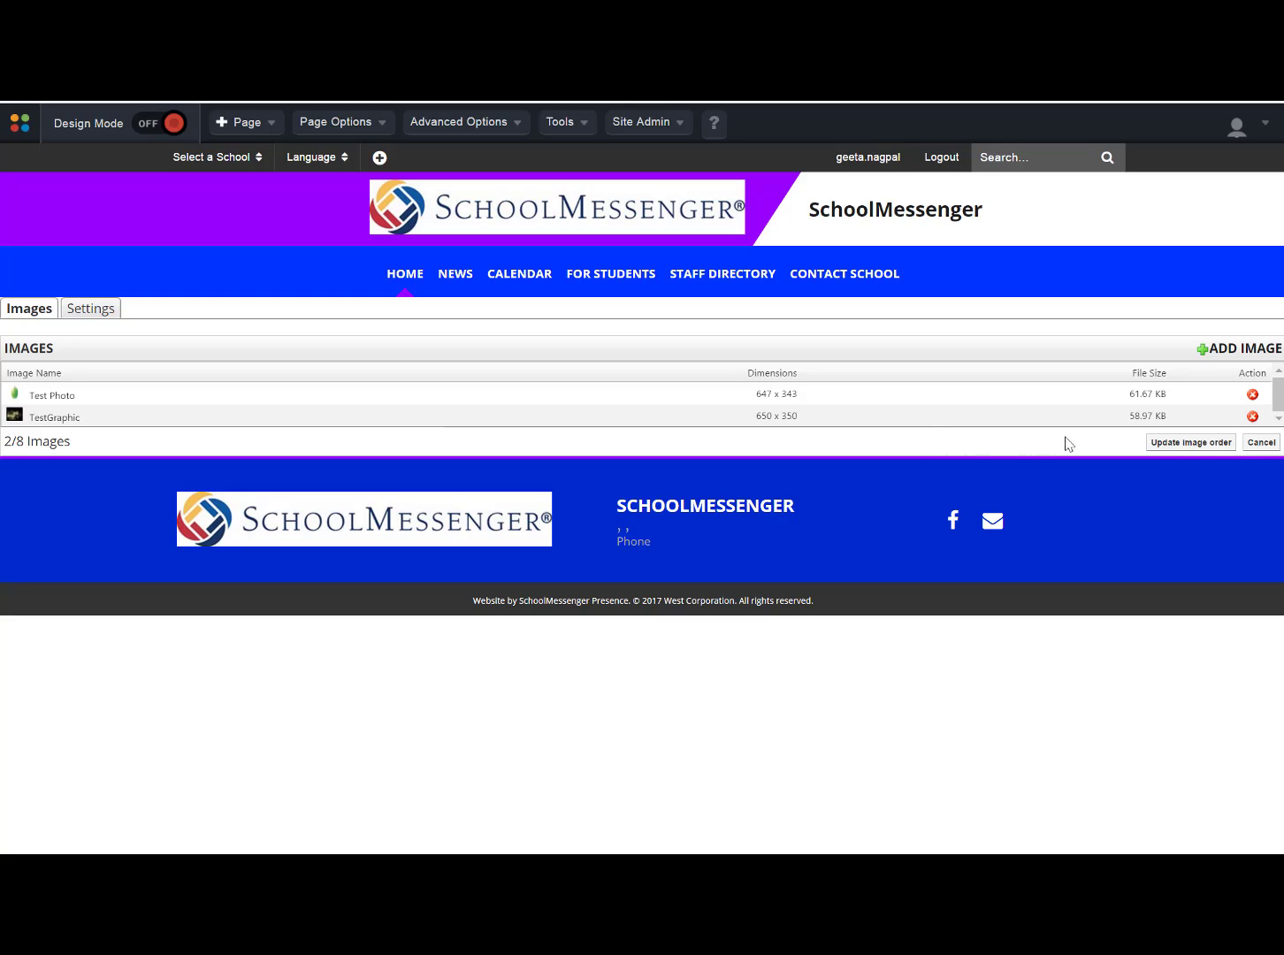
# Step: Save the banner's image order and show its next slide on the home page
pyautogui.click(1191, 443)
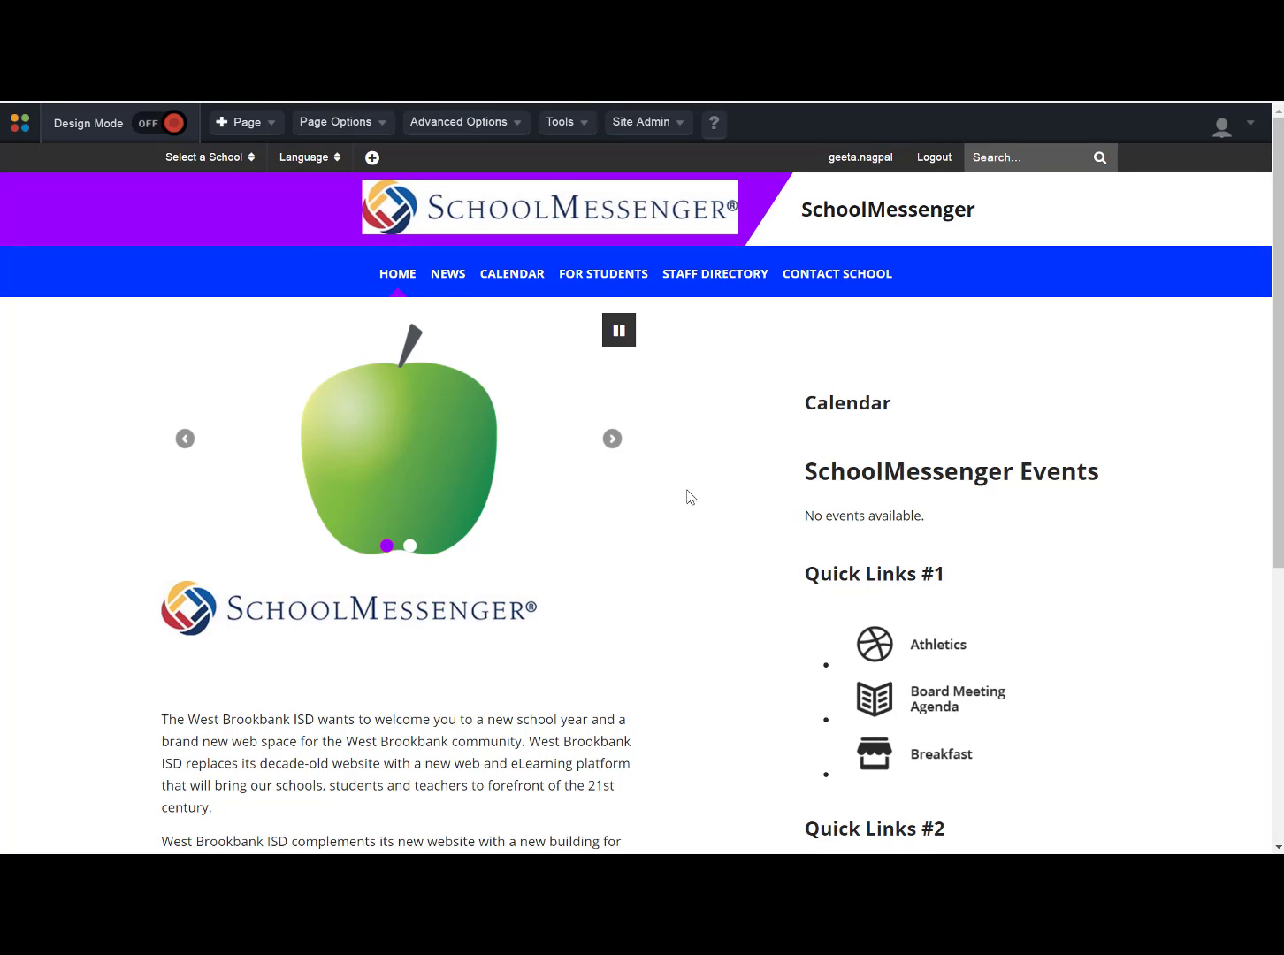
pyautogui.moveTo(394, 485)
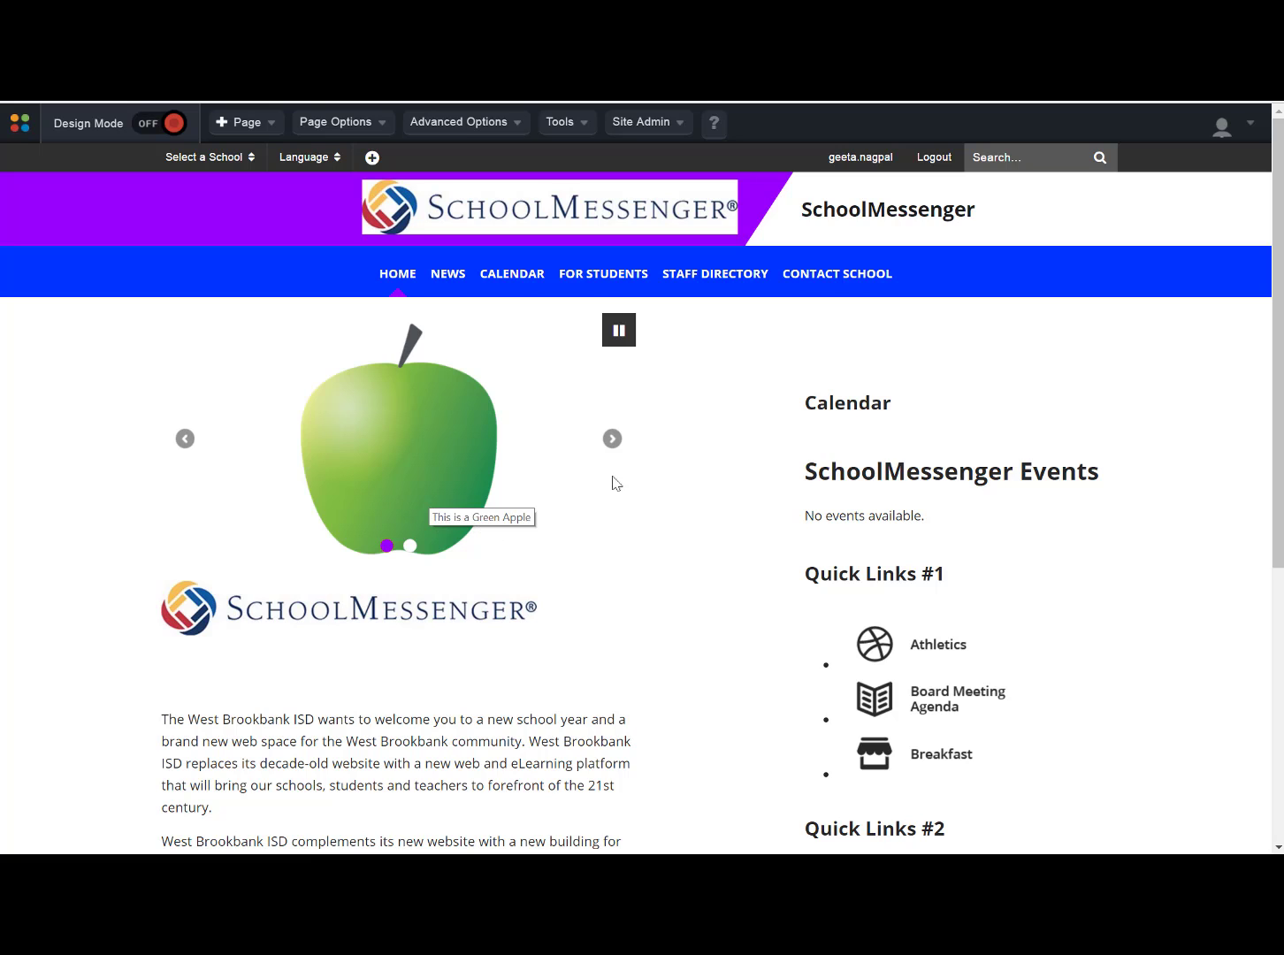
pyautogui.click(611, 439)
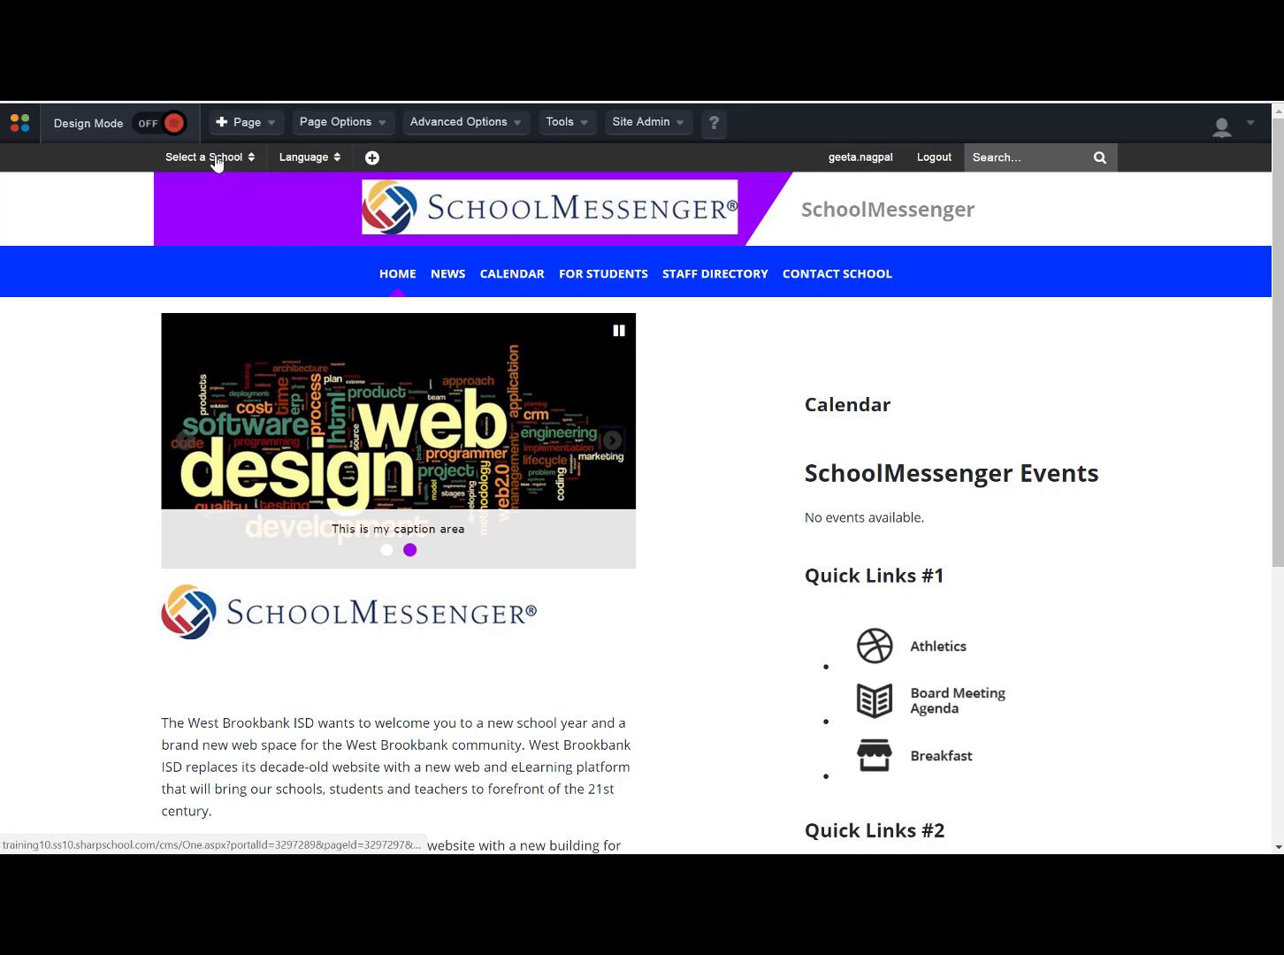
# Step: Turn on Design Mode and open the banner's TestGraphic image in the Image Editor
pyautogui.click(148, 127)
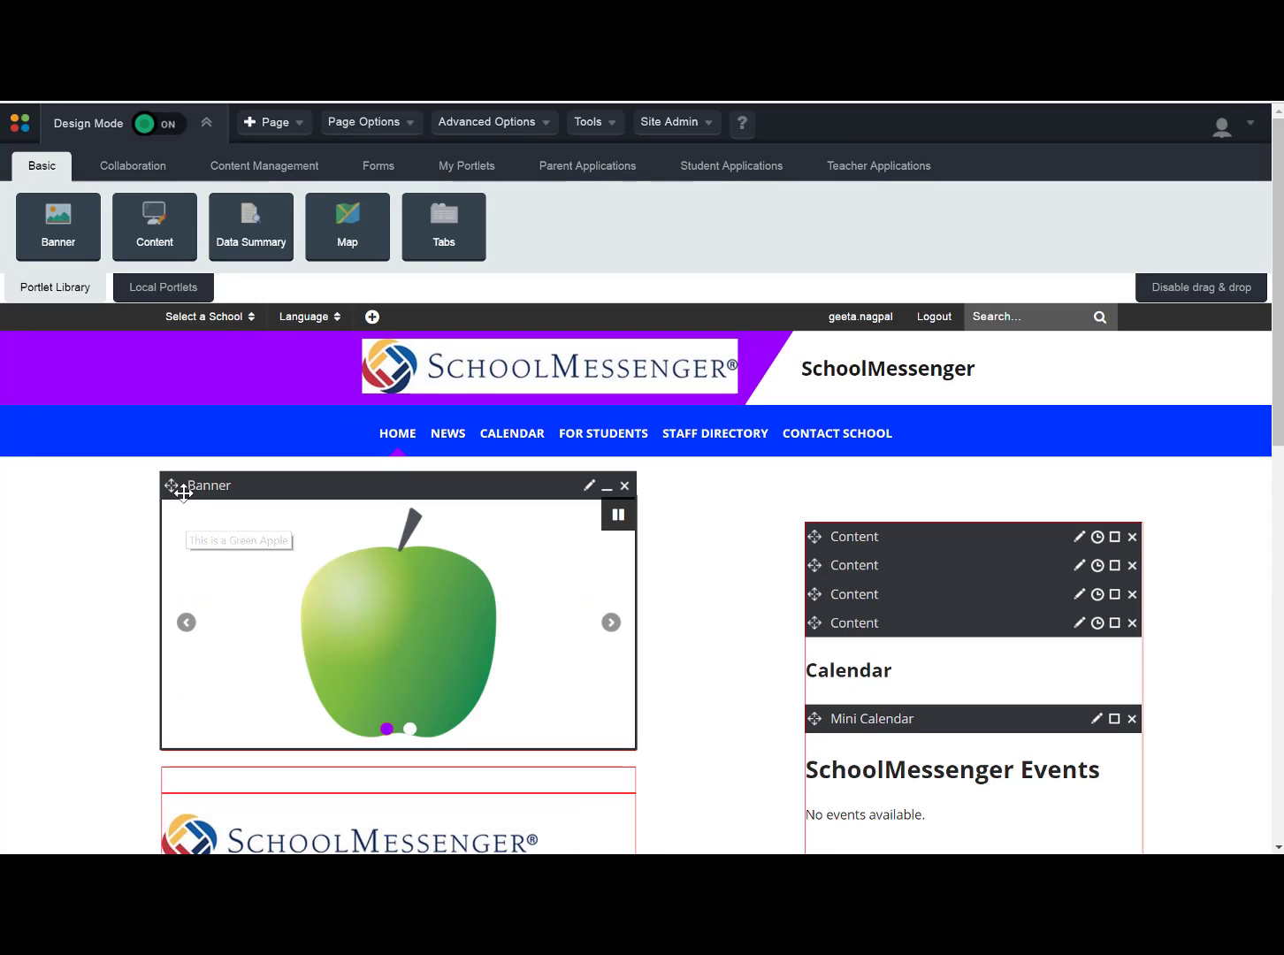
pyautogui.click(588, 489)
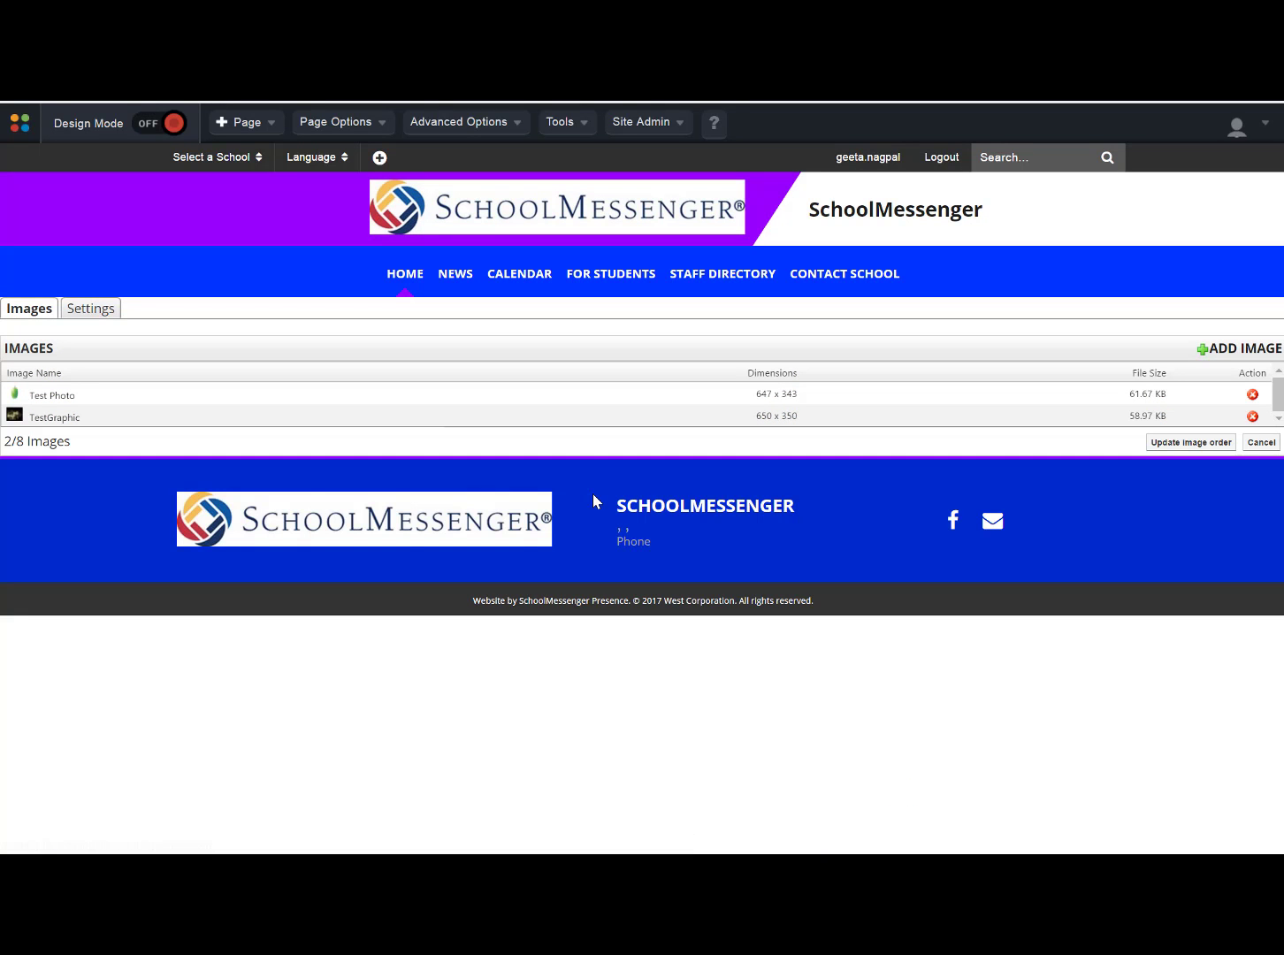
pyautogui.click(61, 423)
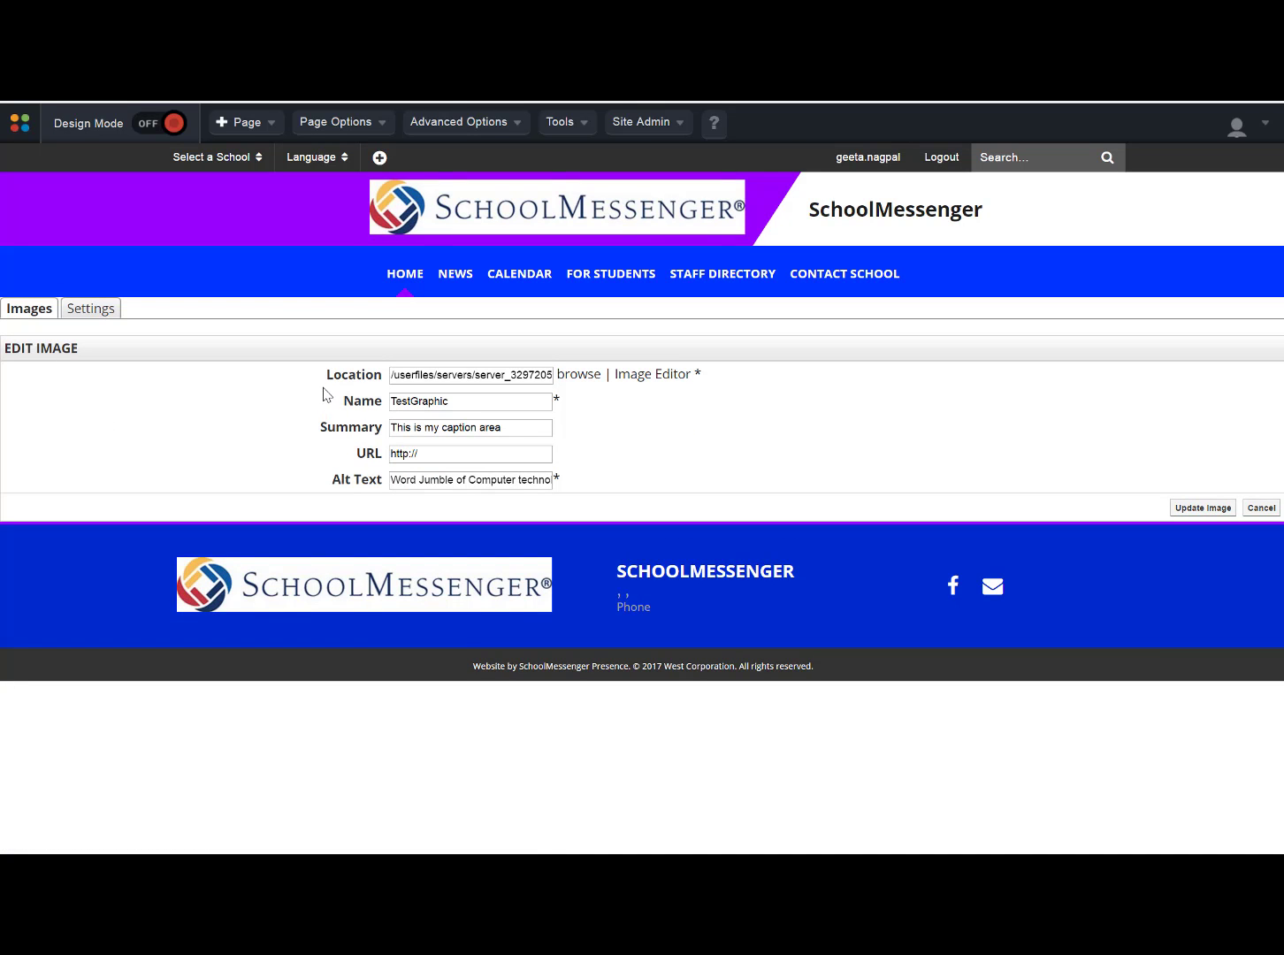
pyautogui.click(633, 380)
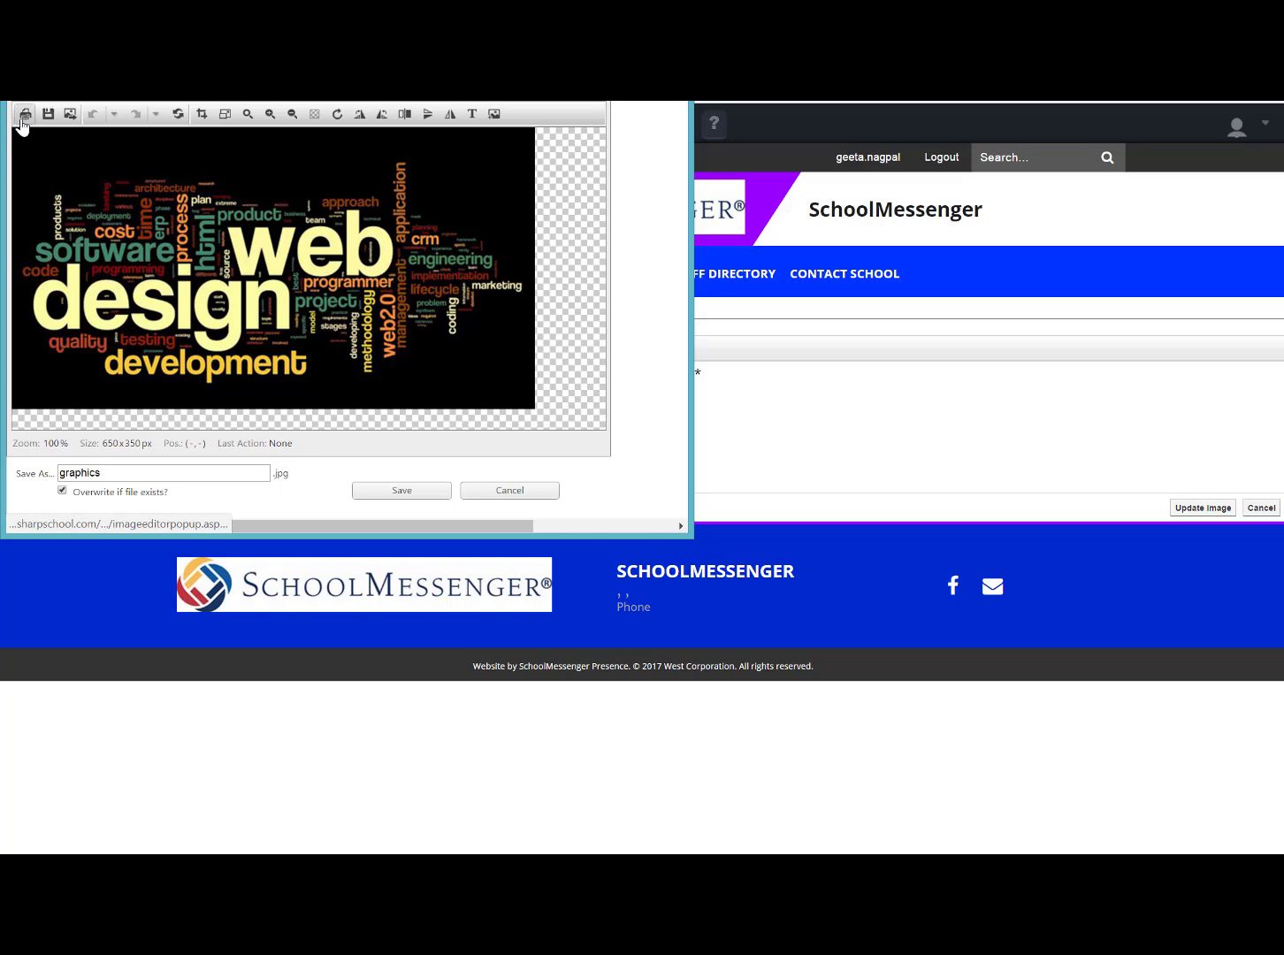
# Step: Resize the image to 647 px wide and 343 px high with the aspect ratio lock turned off
pyautogui.click(224, 115)
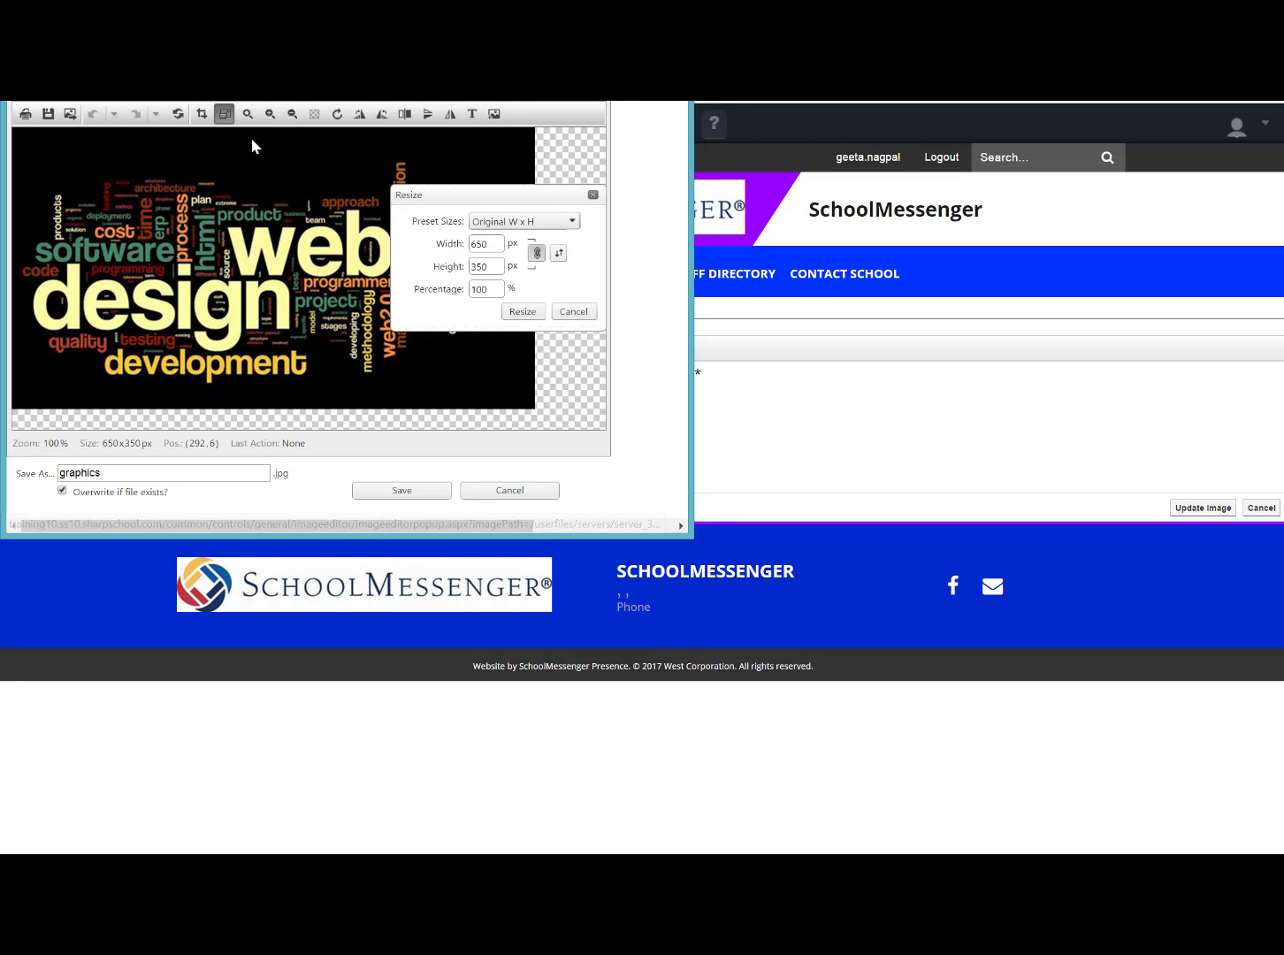
pyautogui.click(537, 257)
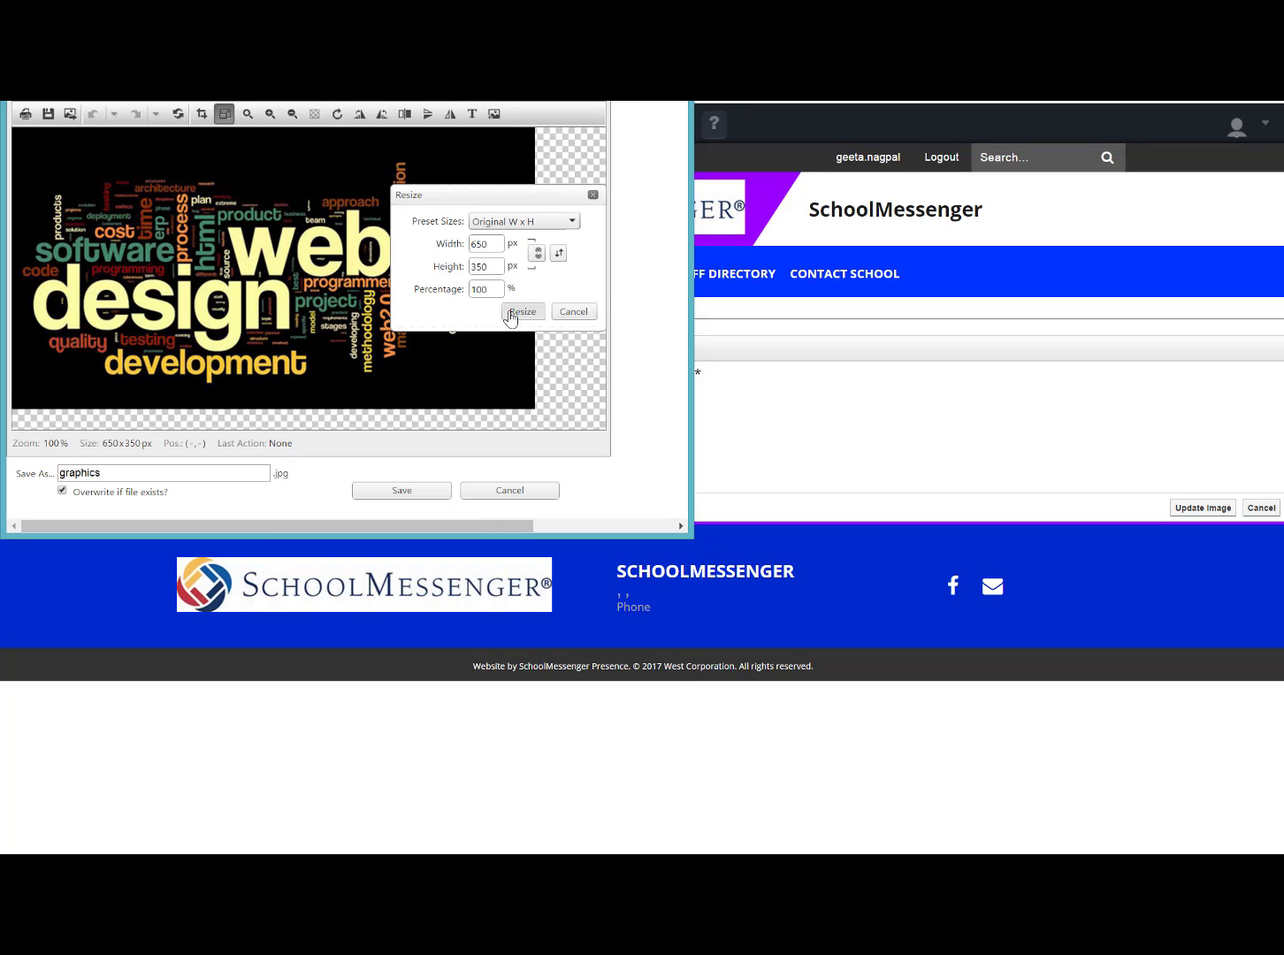
pyautogui.click(478, 246)
pyautogui.doubleClick(478, 246)
pyautogui.write('647')
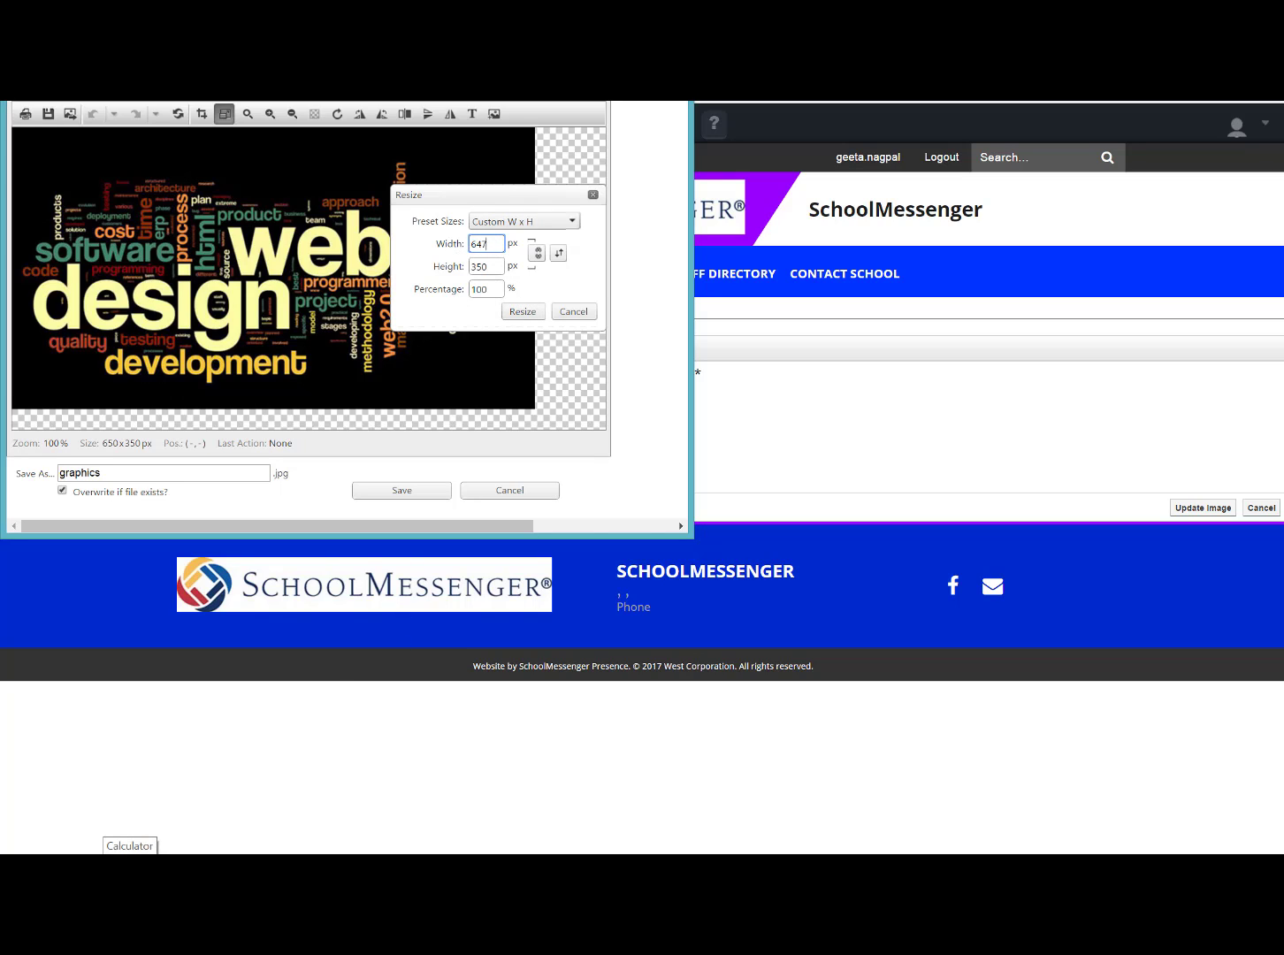
pyautogui.press('Tab')
pyautogui.write('343')
pyautogui.click(530, 320)
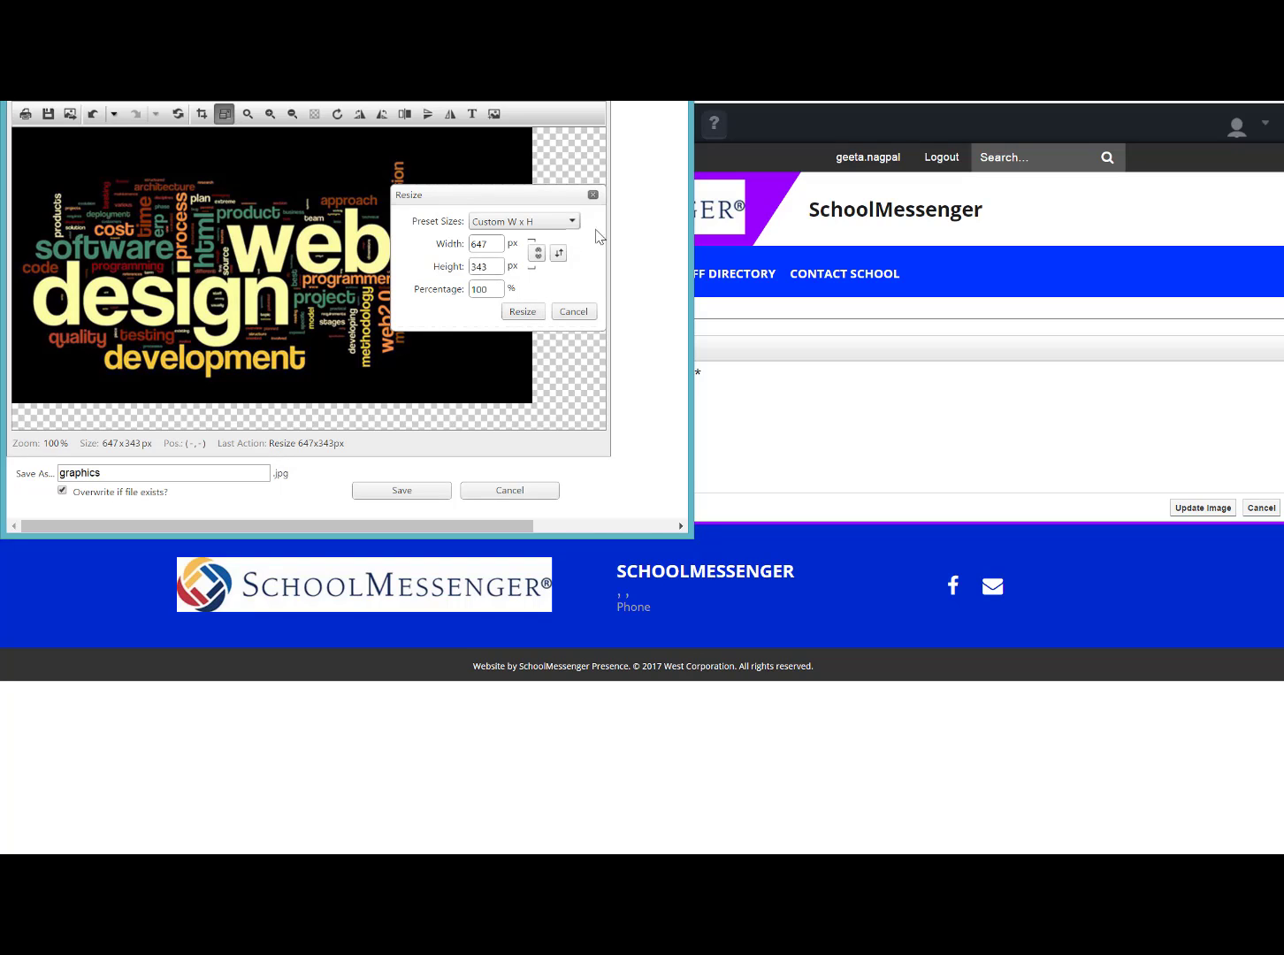
pyautogui.click(595, 197)
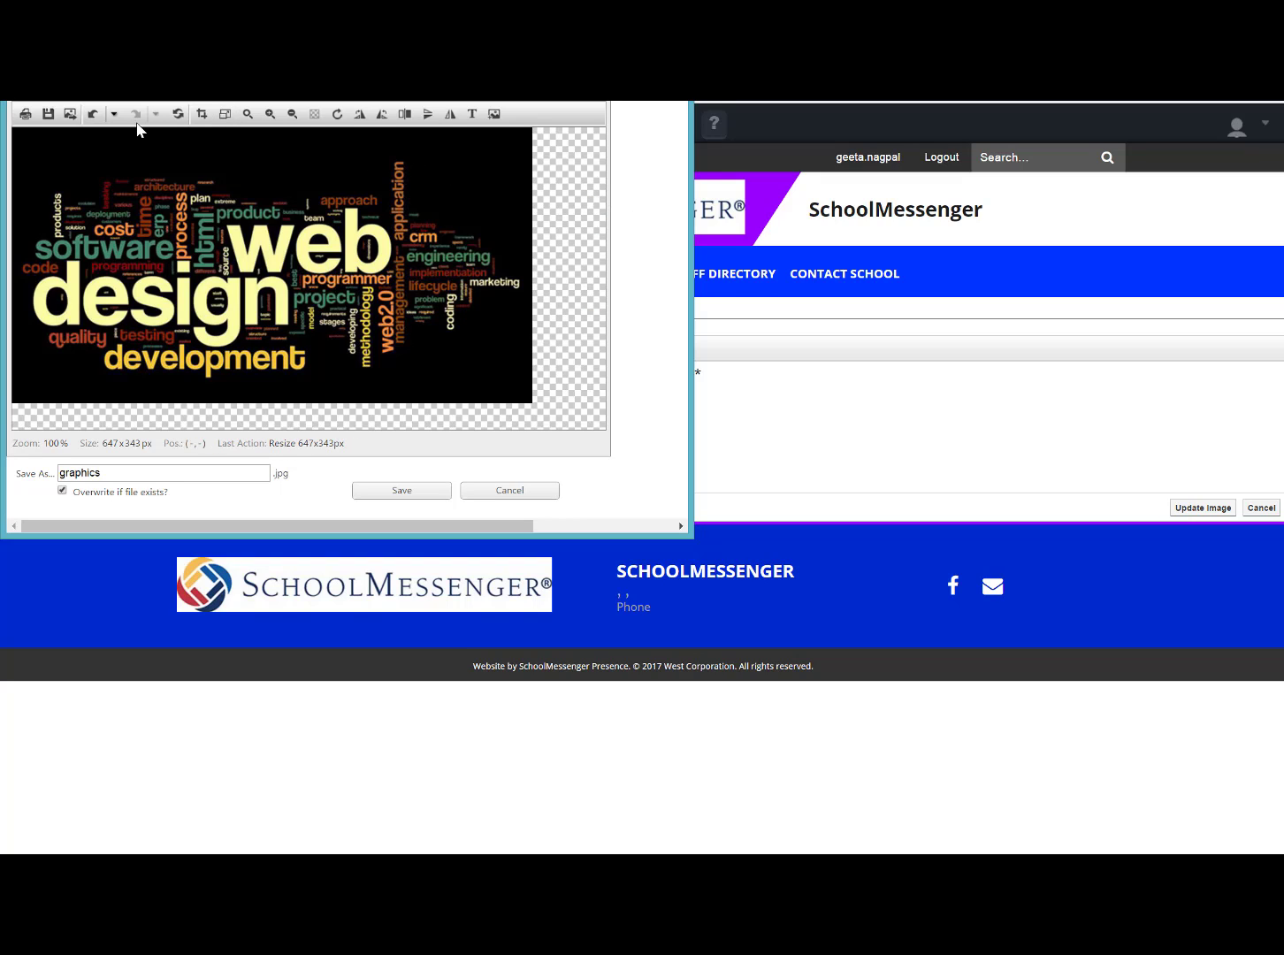
# Step: Download the resized image under the file name graphics647X343 and close the Image Editor
pyautogui.click(48, 115)
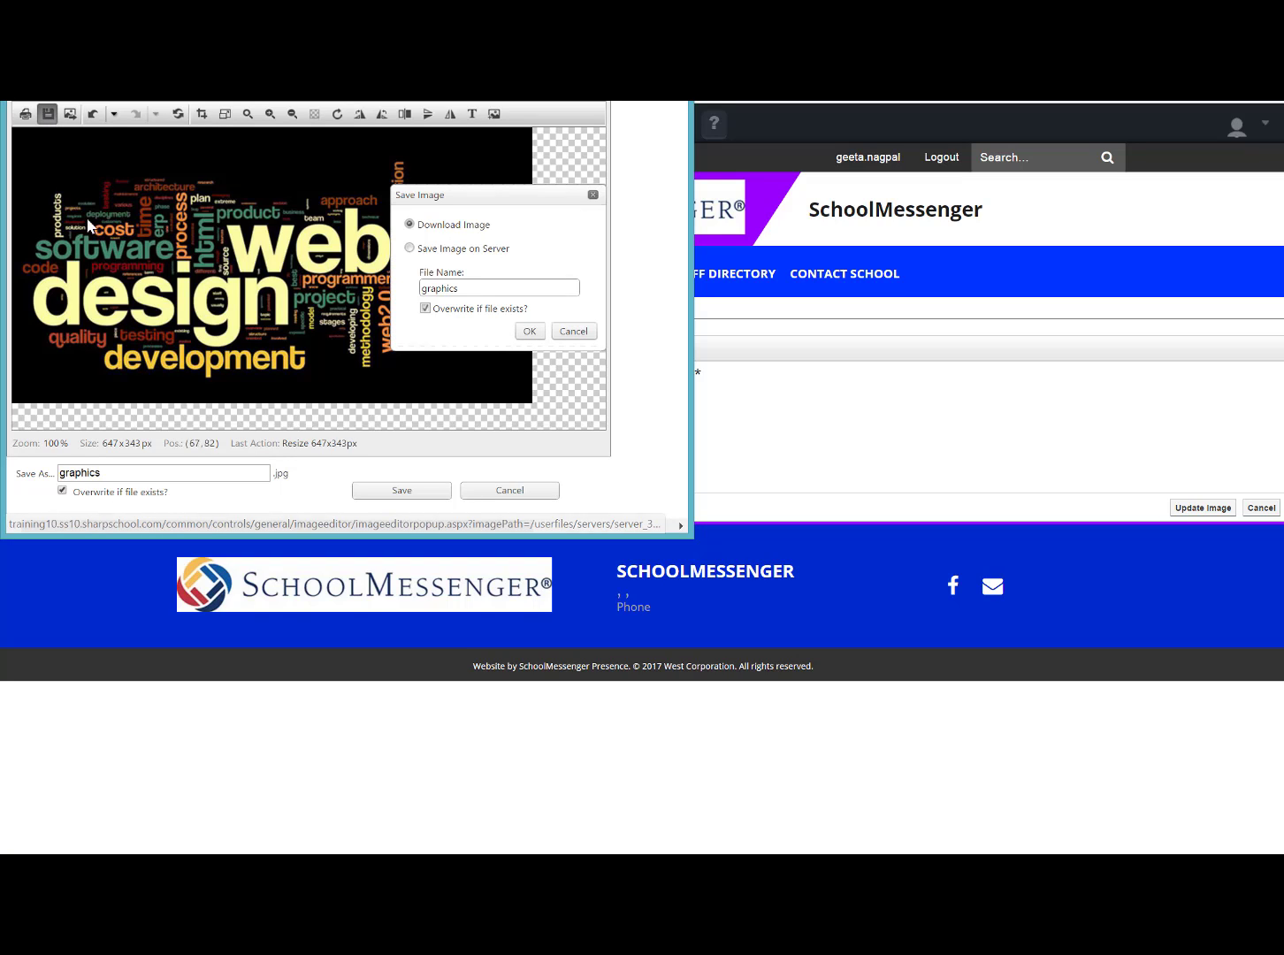
pyautogui.click(479, 291)
pyautogui.write('7')
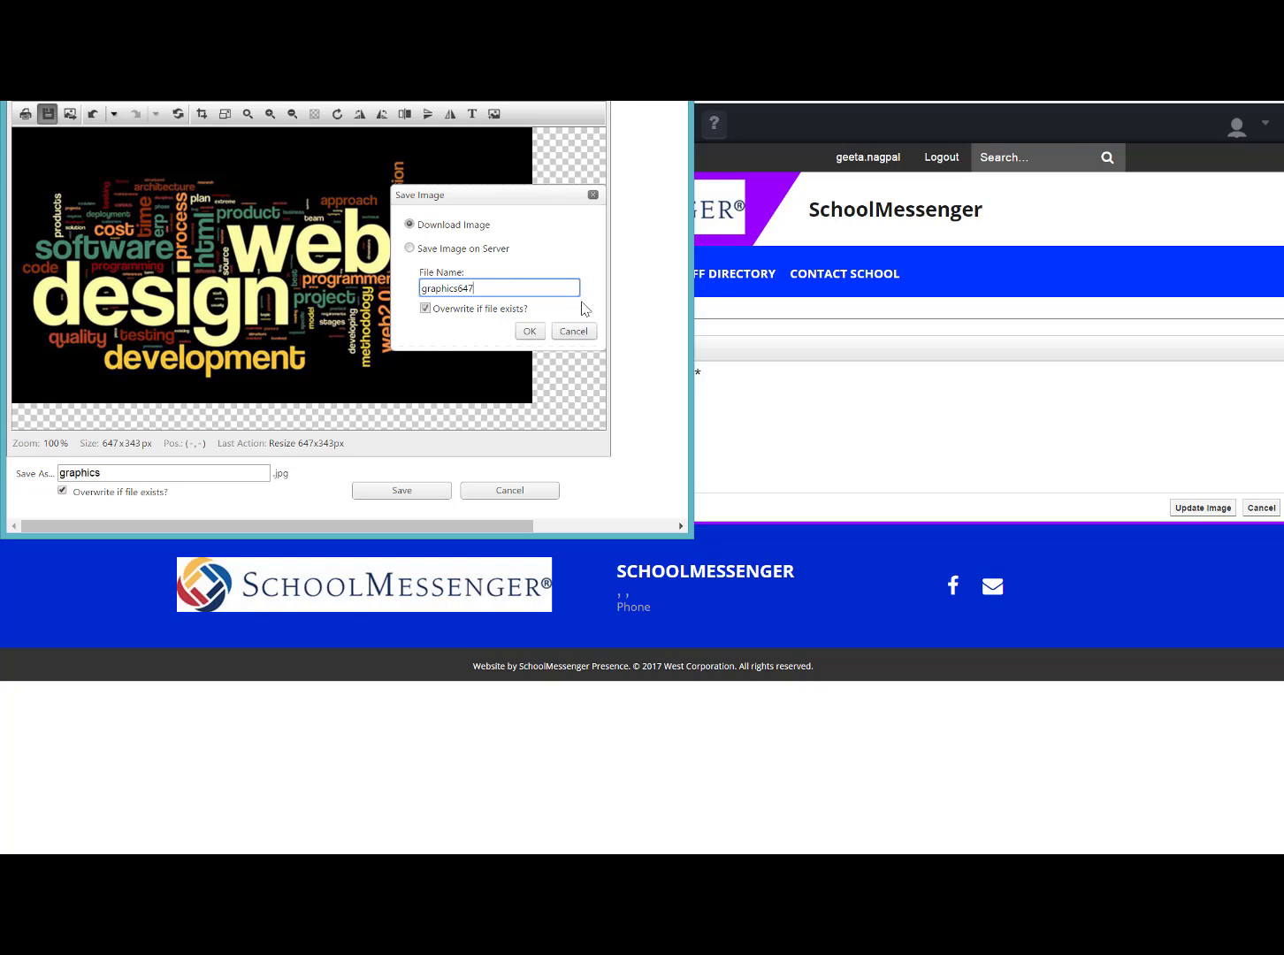
pyautogui.write('X343')
pyautogui.click(529, 331)
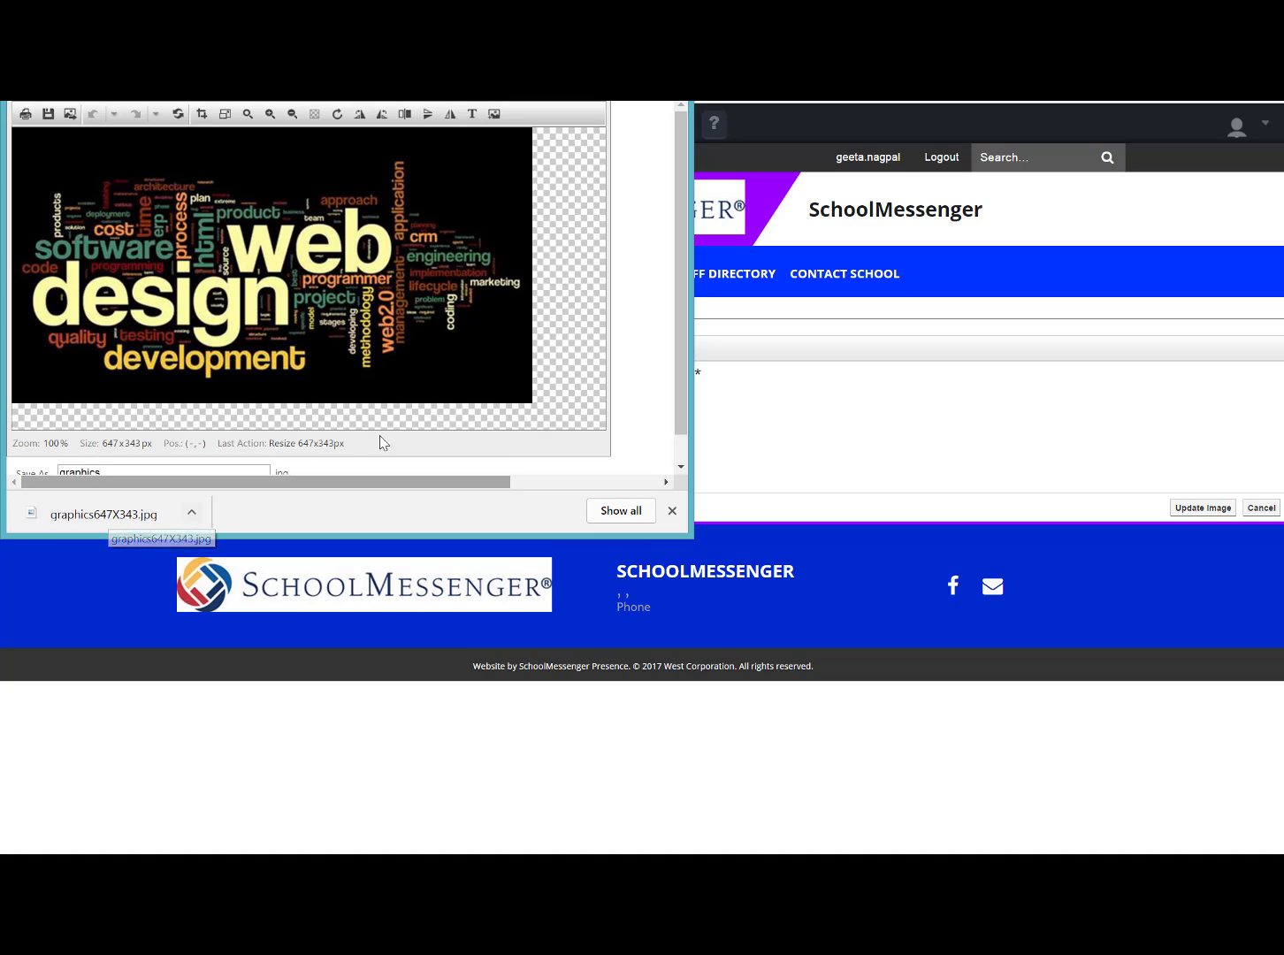
pyautogui.hotkey('alt', 'F4')
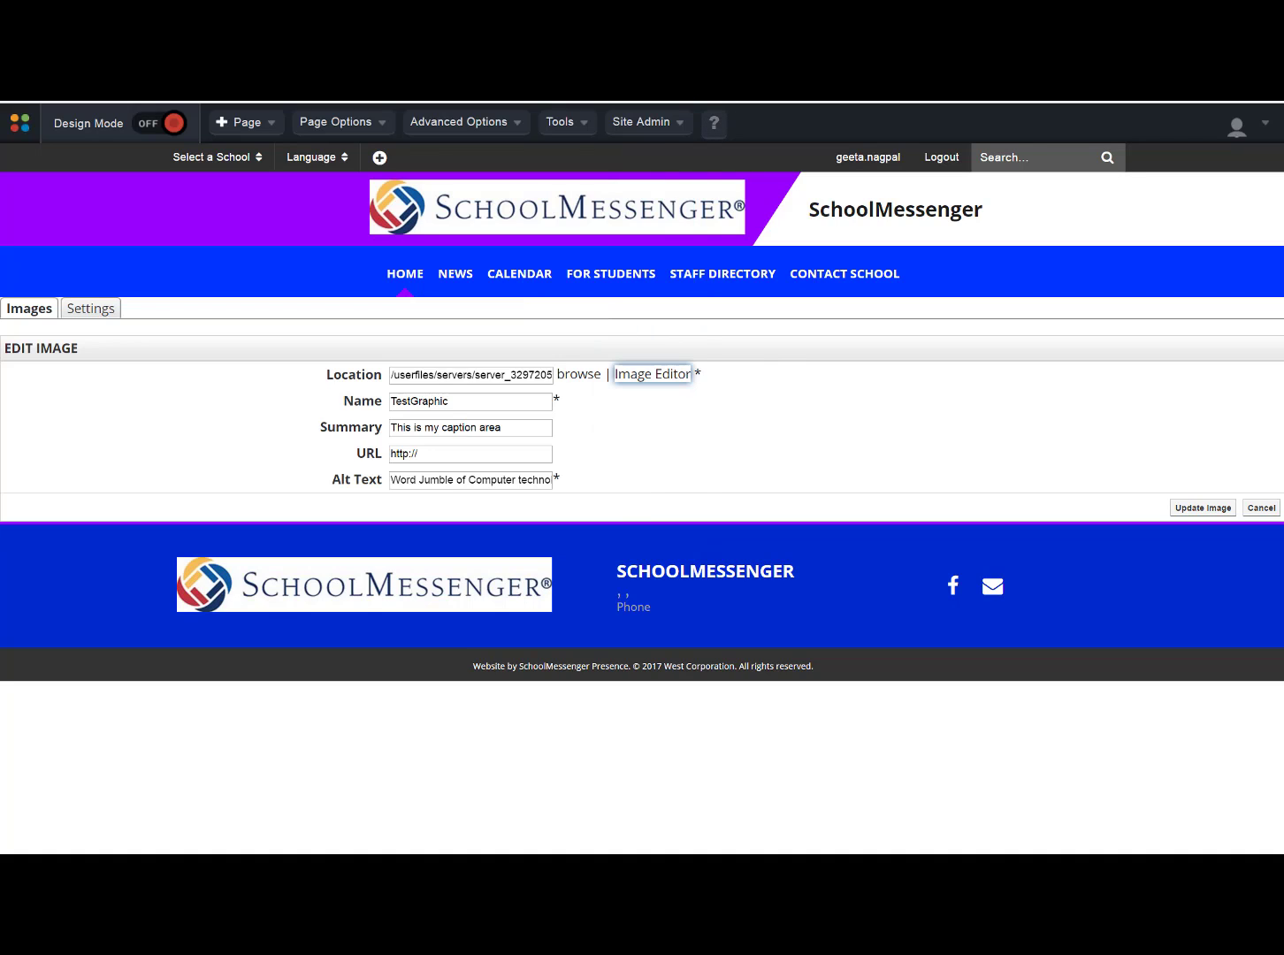
# Step: Upload the file graphics647X343.jpg to the Banner Images folder from the TestGraphic image's location browser
pyautogui.click(579, 375)
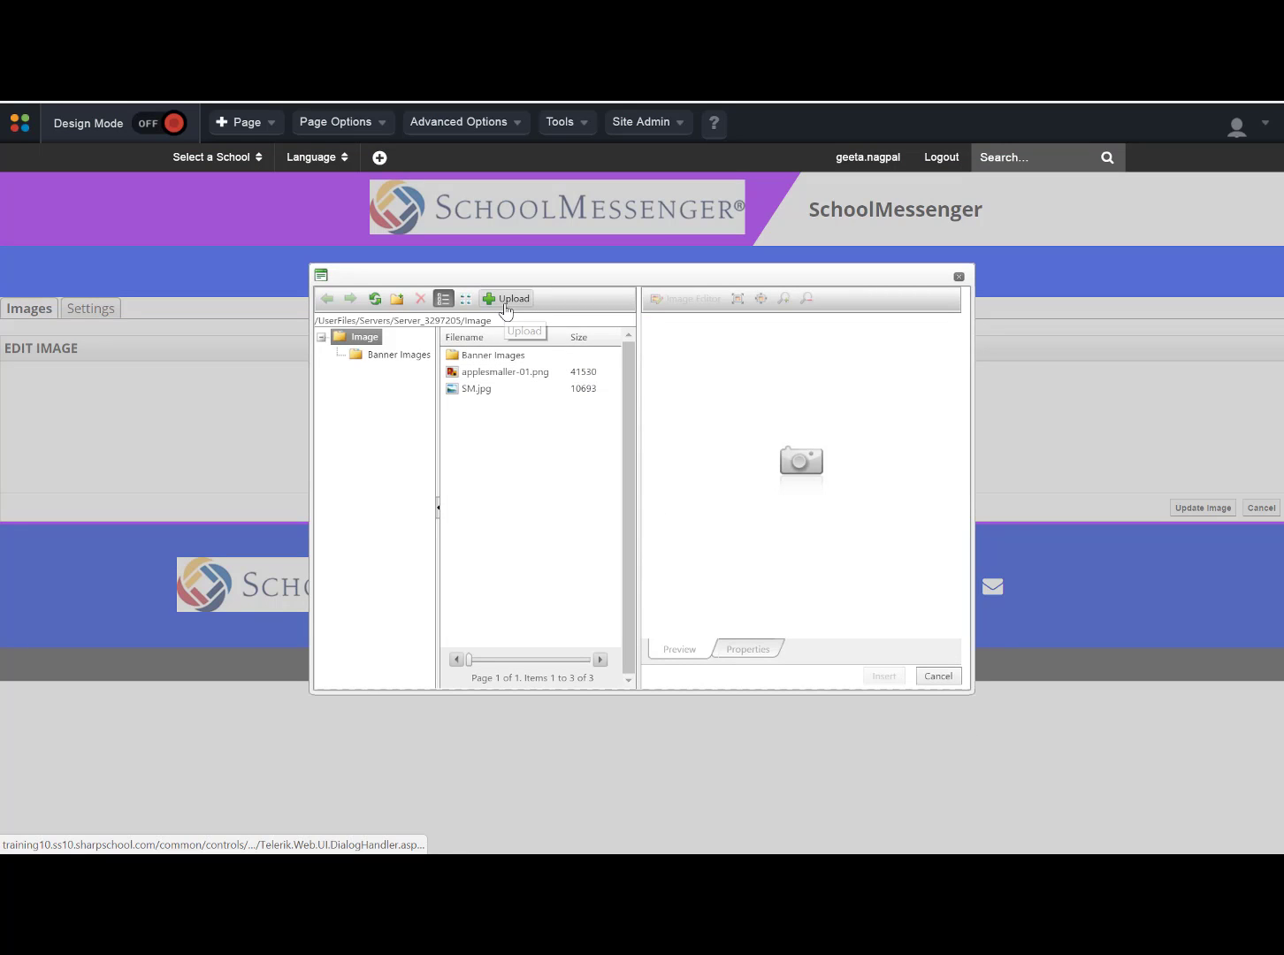
pyautogui.click(399, 354)
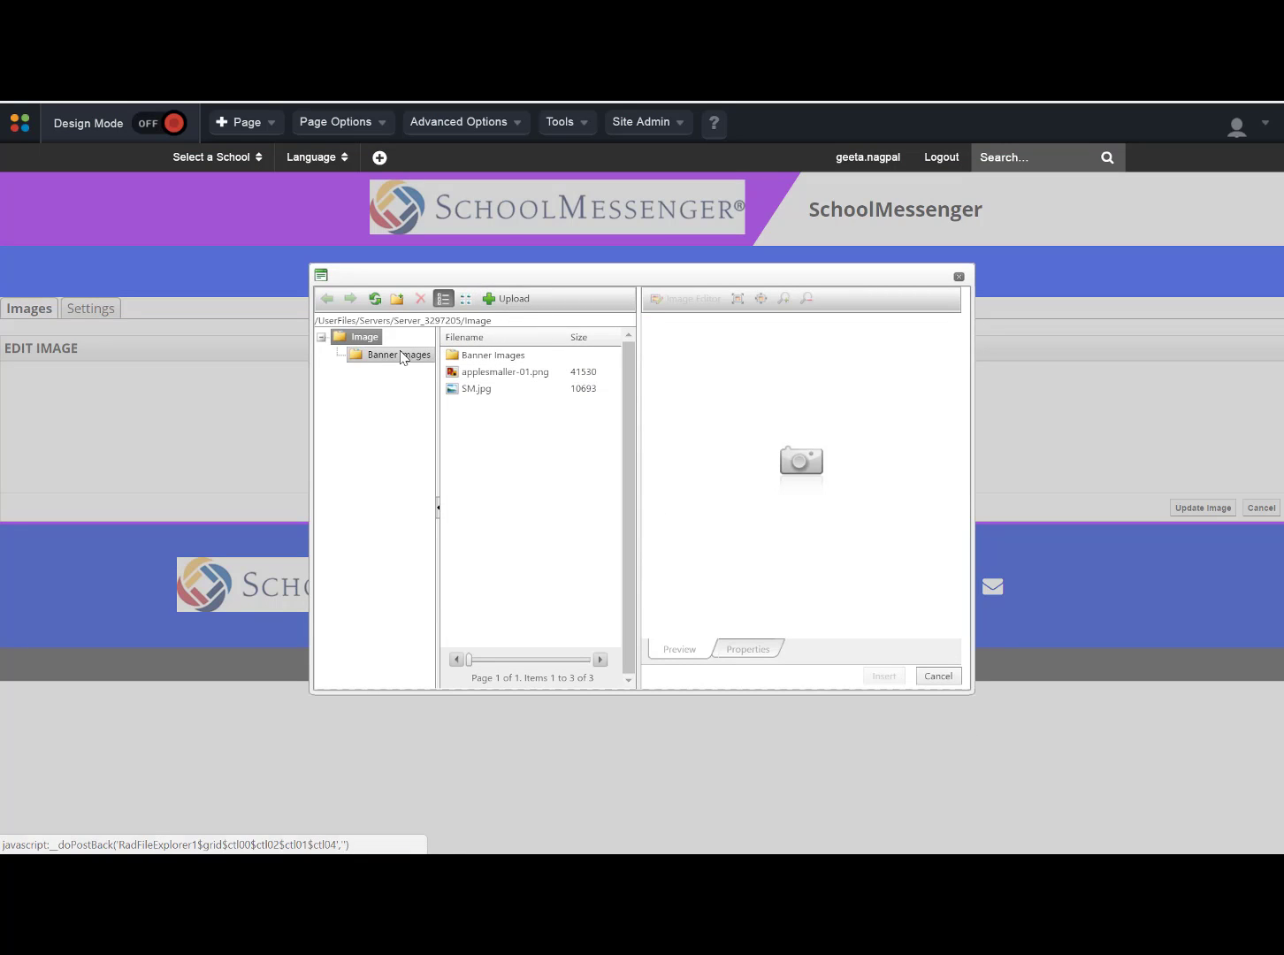
pyautogui.click(496, 300)
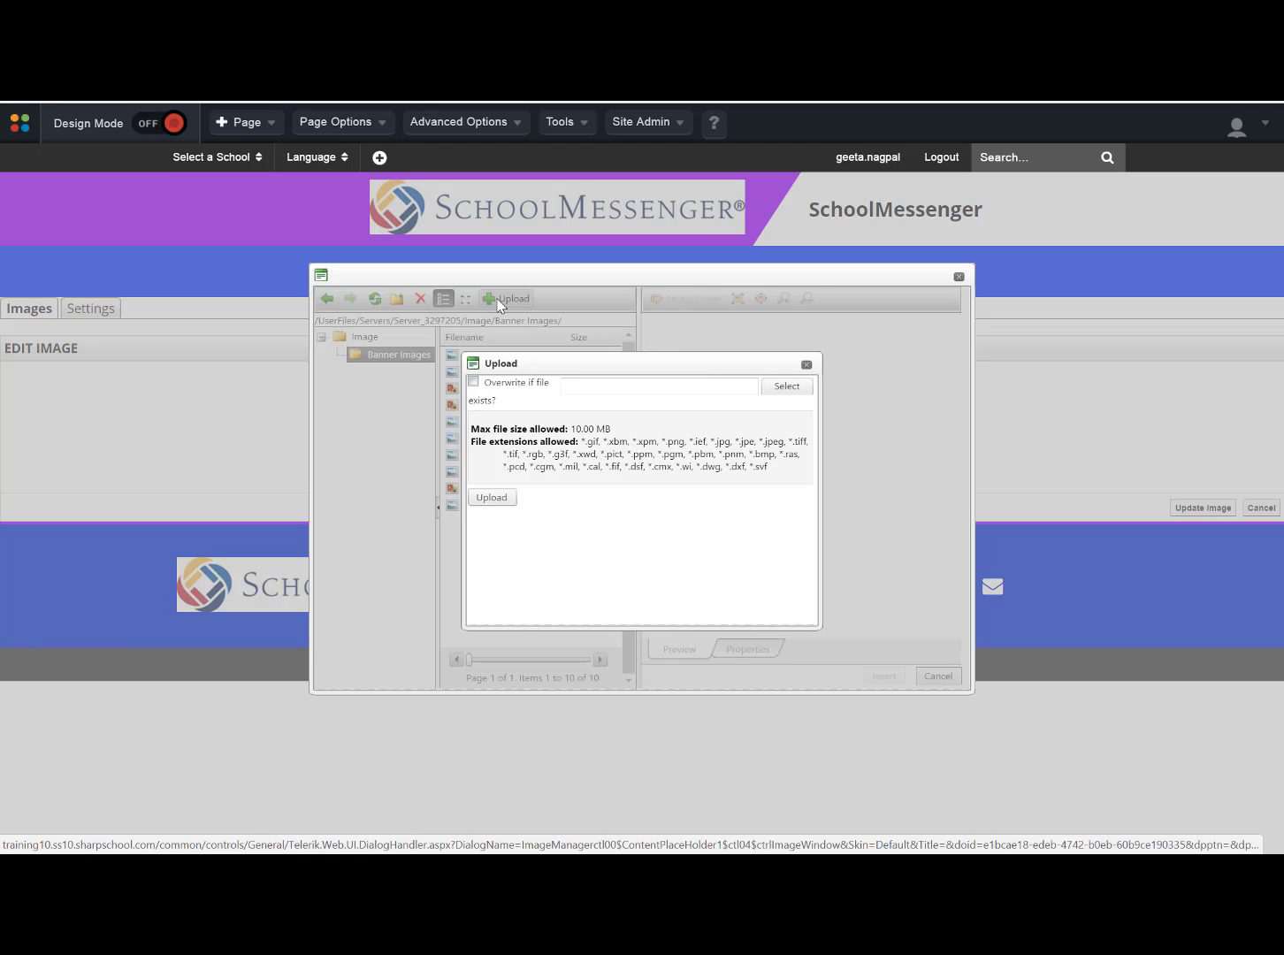
pyautogui.click(771, 390)
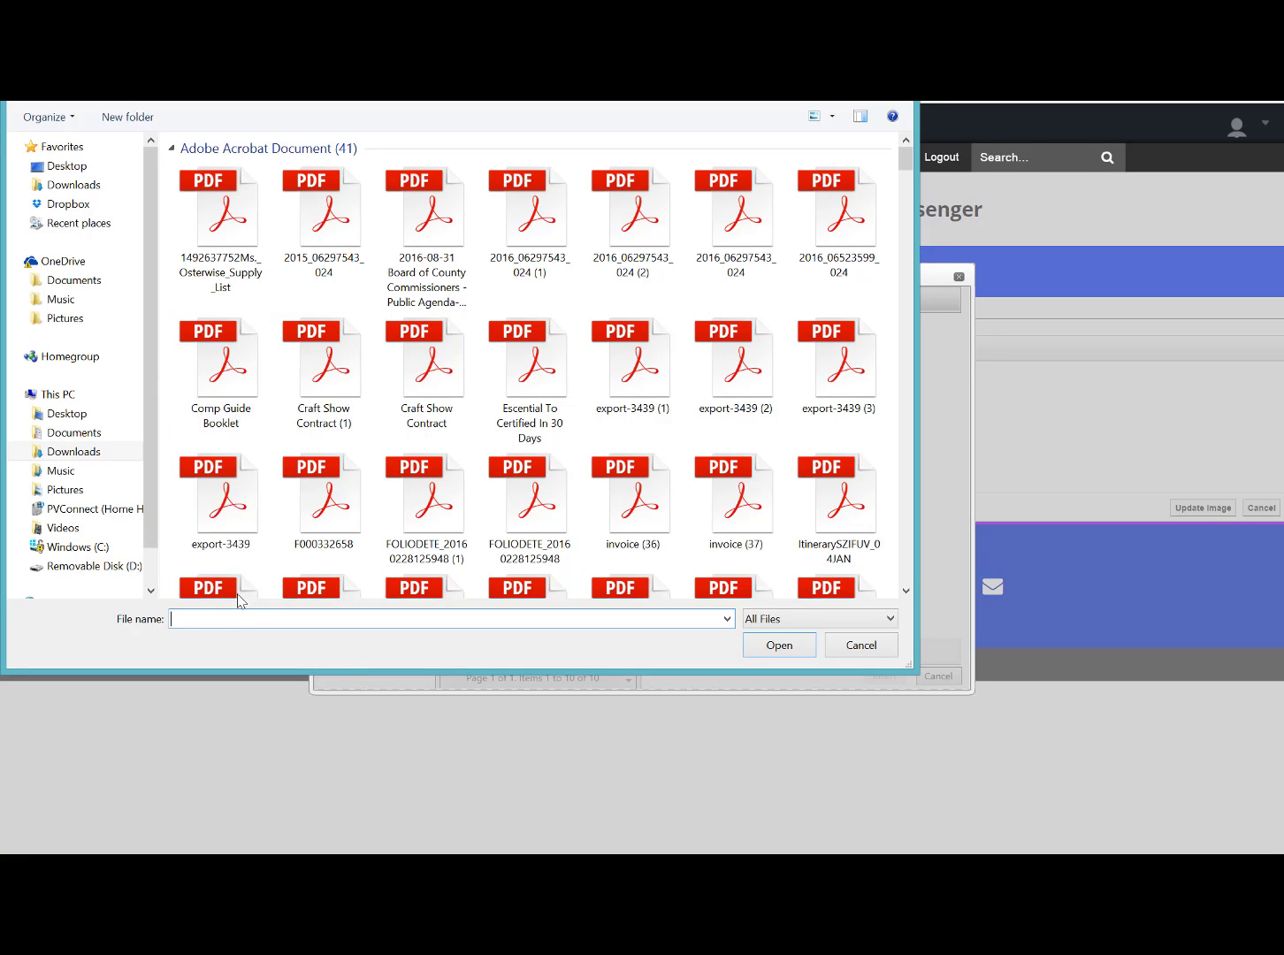
pyautogui.write('gra')
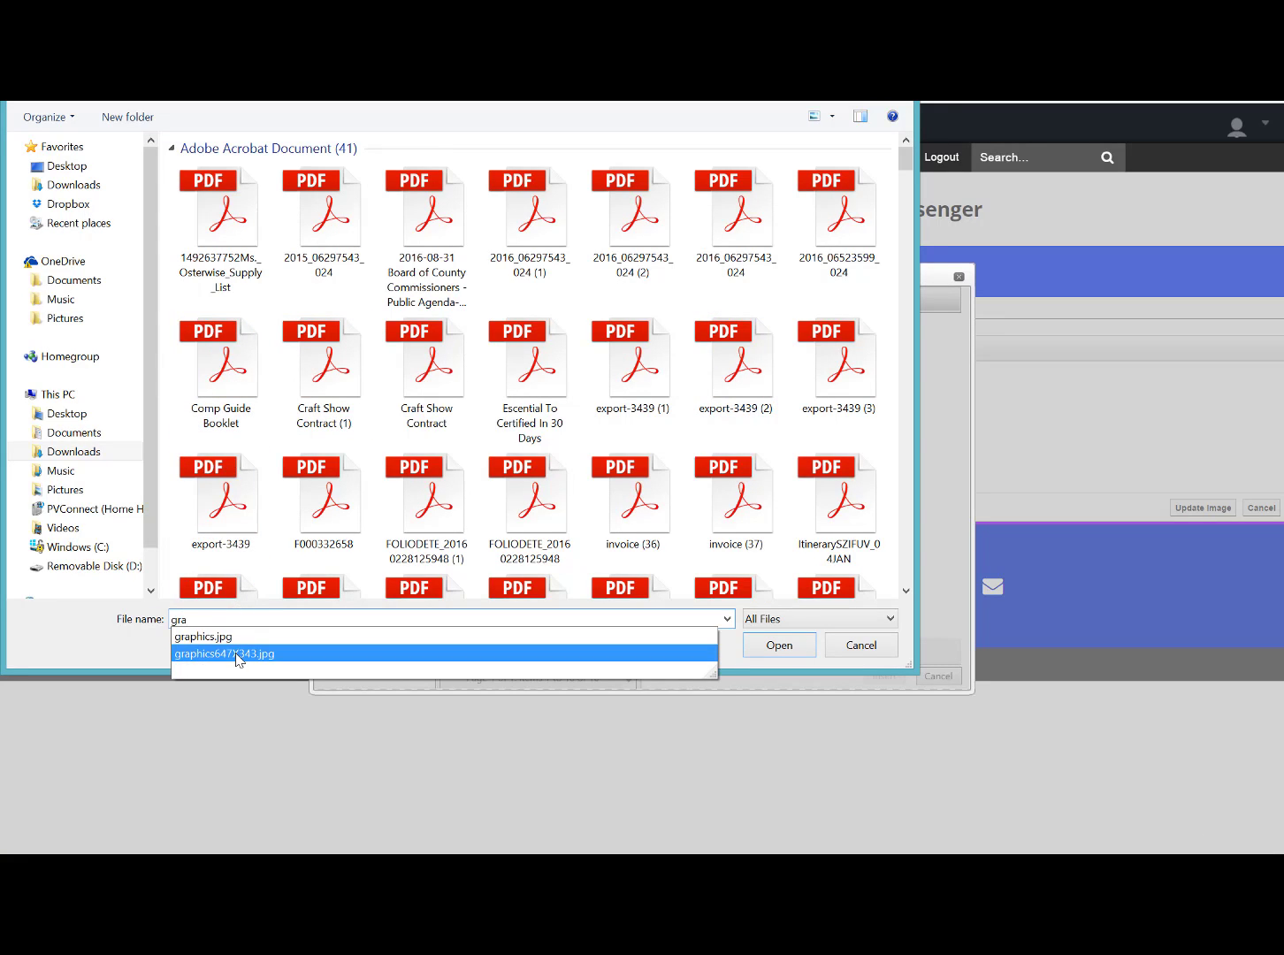
pyautogui.click(237, 655)
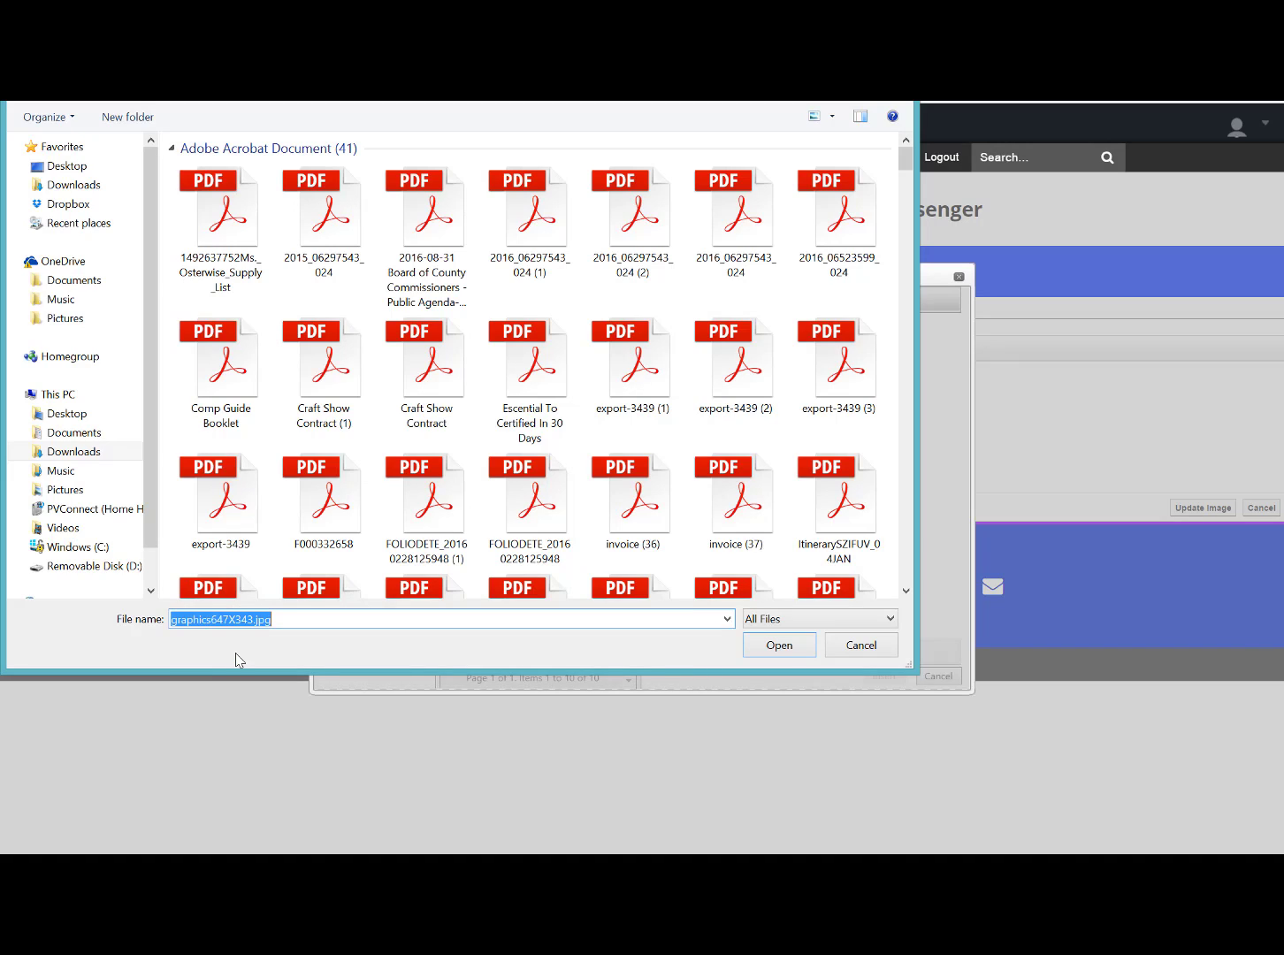
pyautogui.click(760, 649)
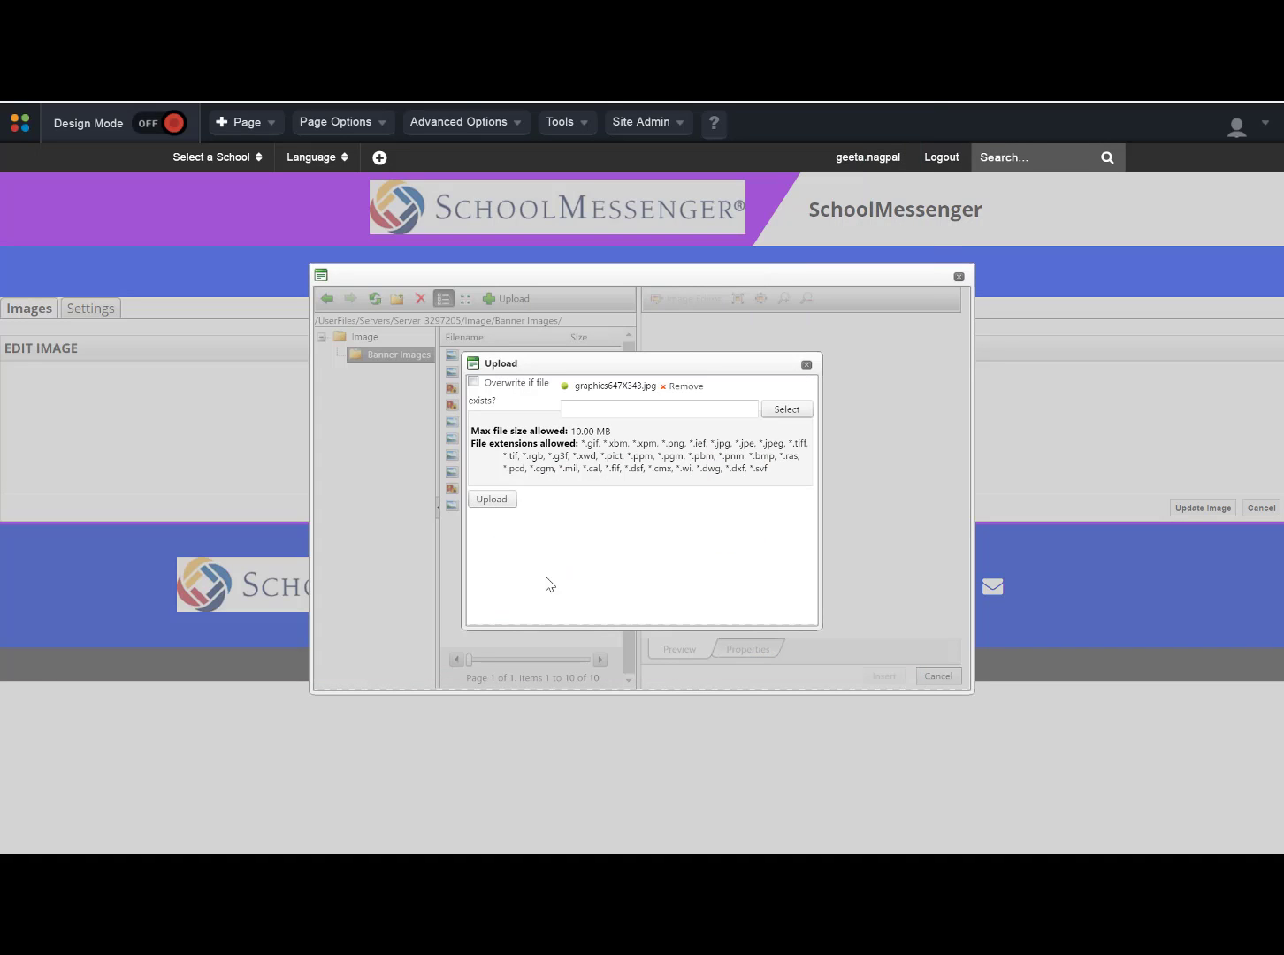
pyautogui.click(495, 501)
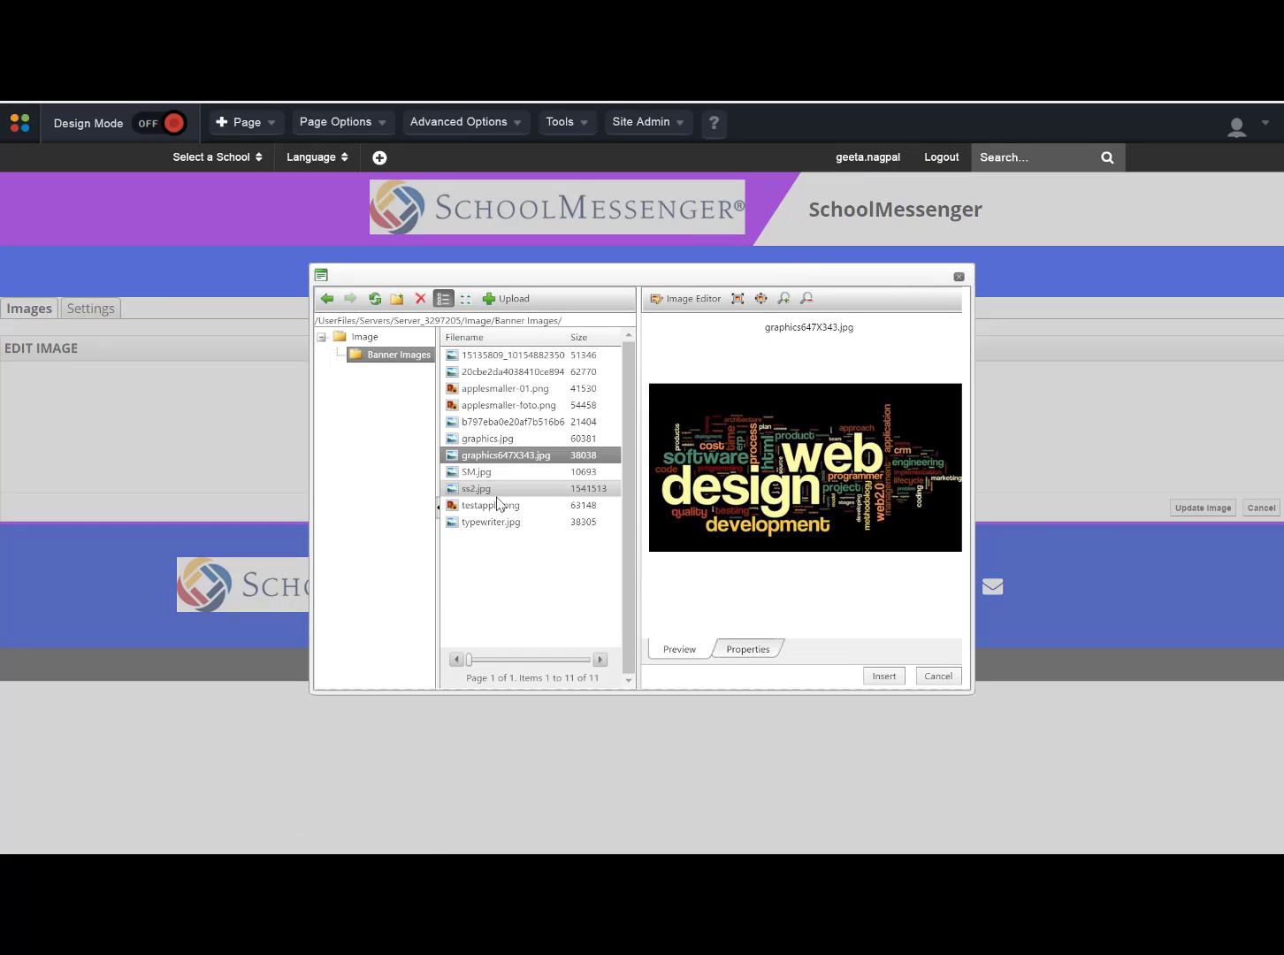
# Step: Insert graphics647X343.jpg as TestGraphic's image, enter the alt text "Word Jumble of Computer technology" and update the image
pyautogui.doubleClick(525, 457)
pyautogui.click(489, 482)
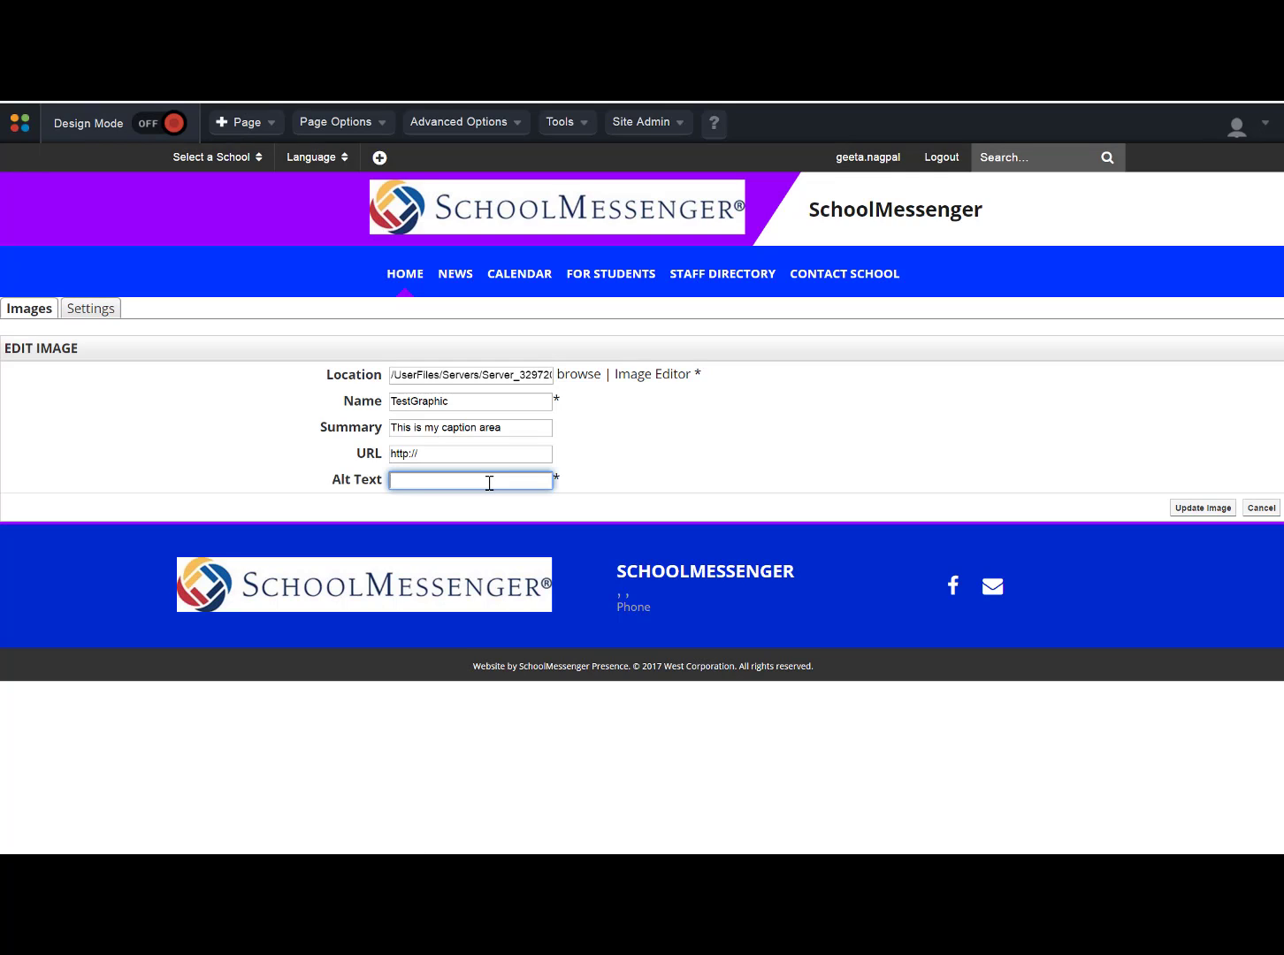
pyautogui.write('W')
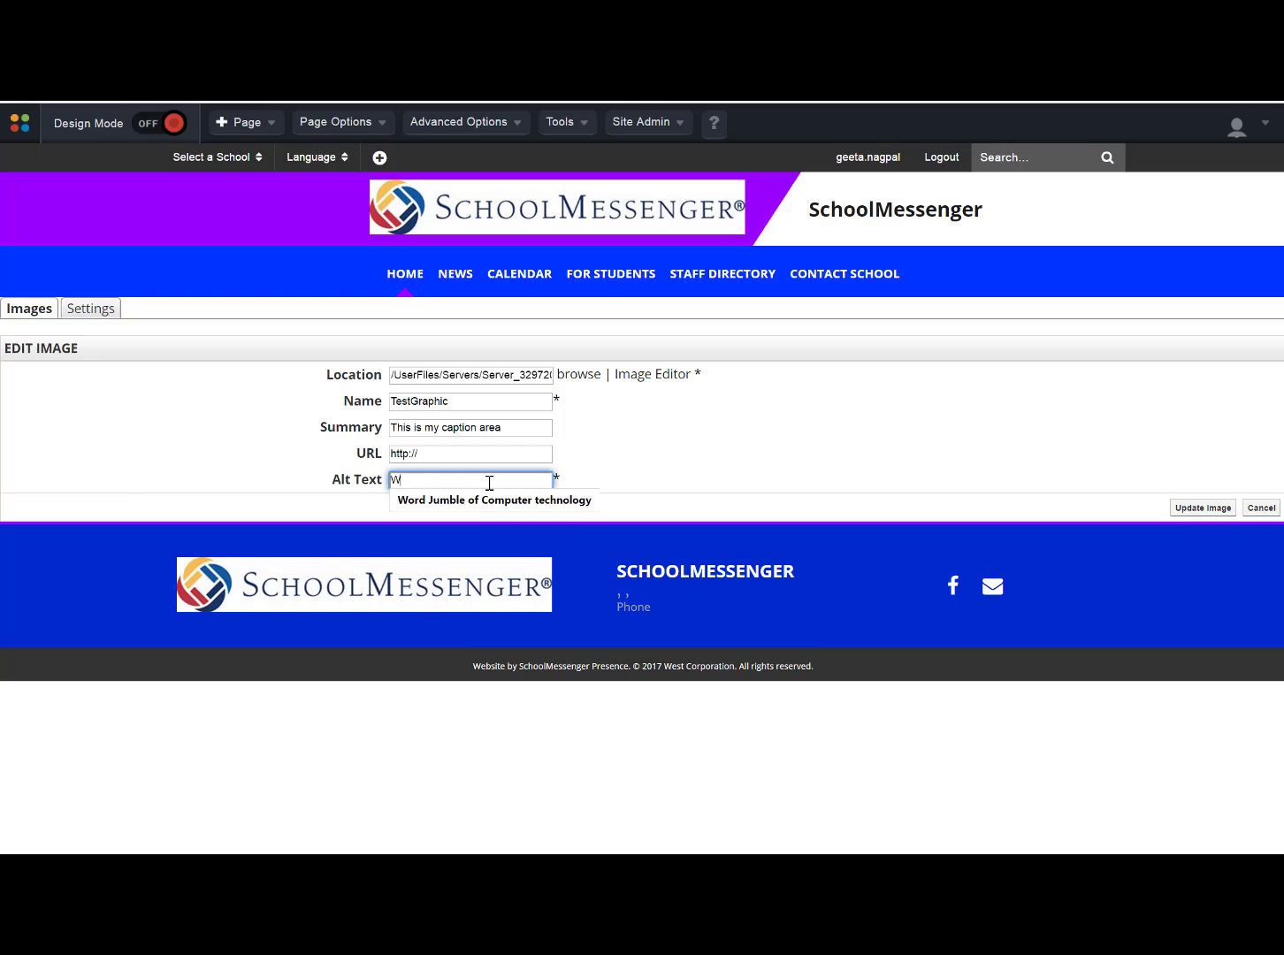
pyautogui.click(510, 501)
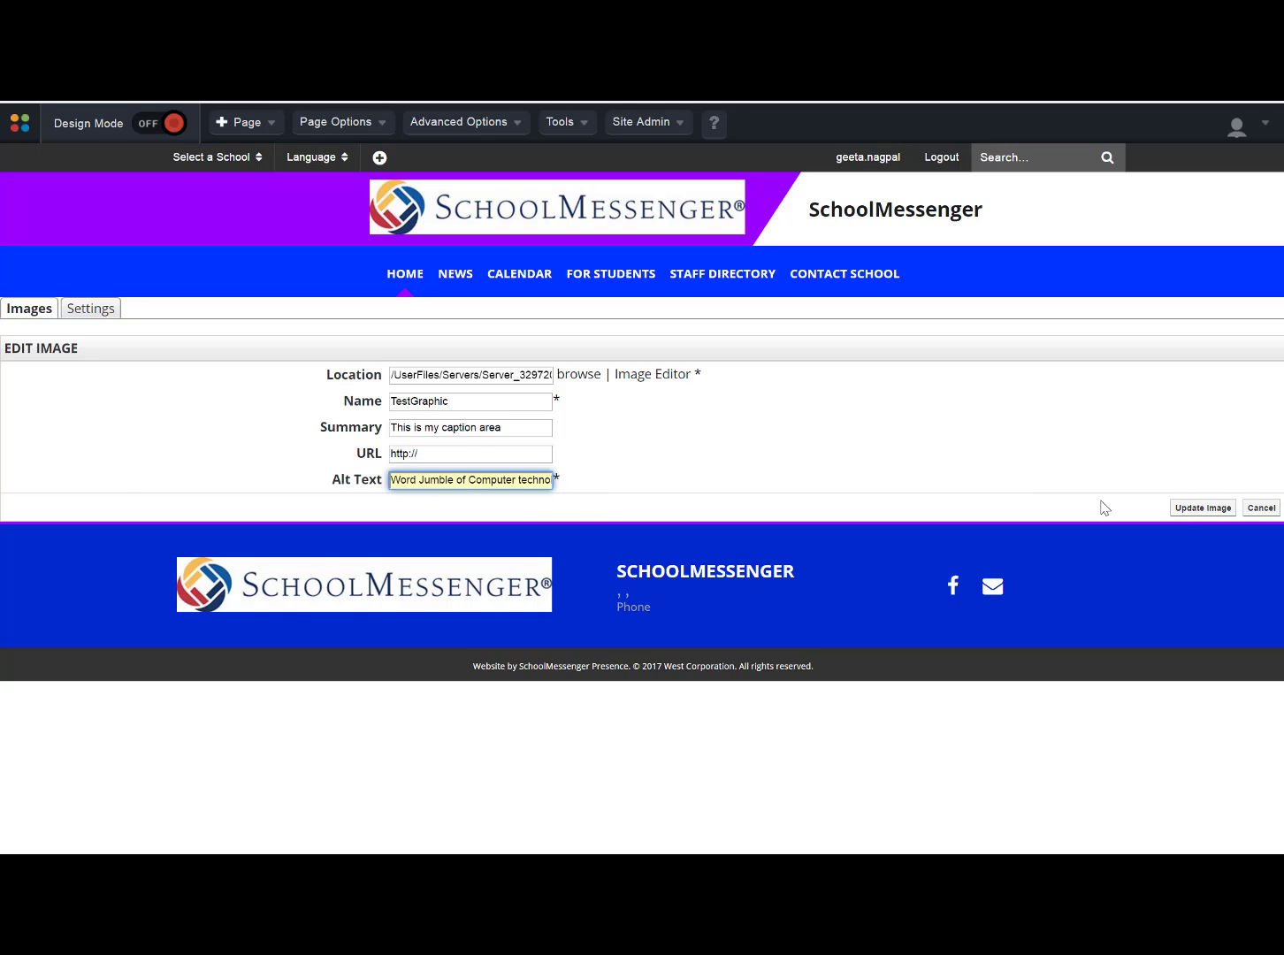
pyautogui.click(1185, 511)
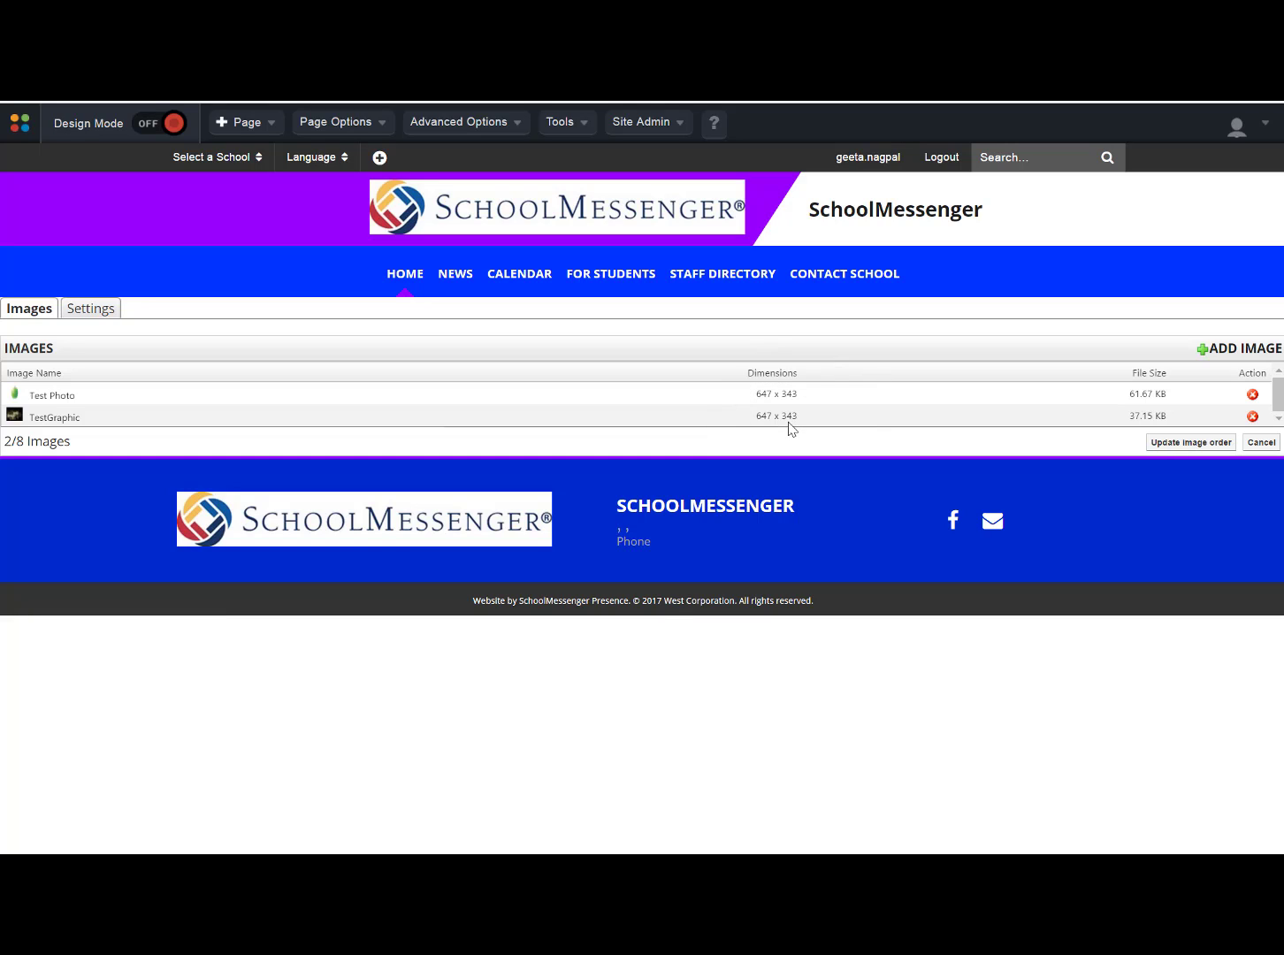
# Step: Move TestGraphic above Test Photo in the banner's image list
pyautogui.click(106, 421)
pyautogui.moveTo(106, 424); pyautogui.dragTo(60, 389)
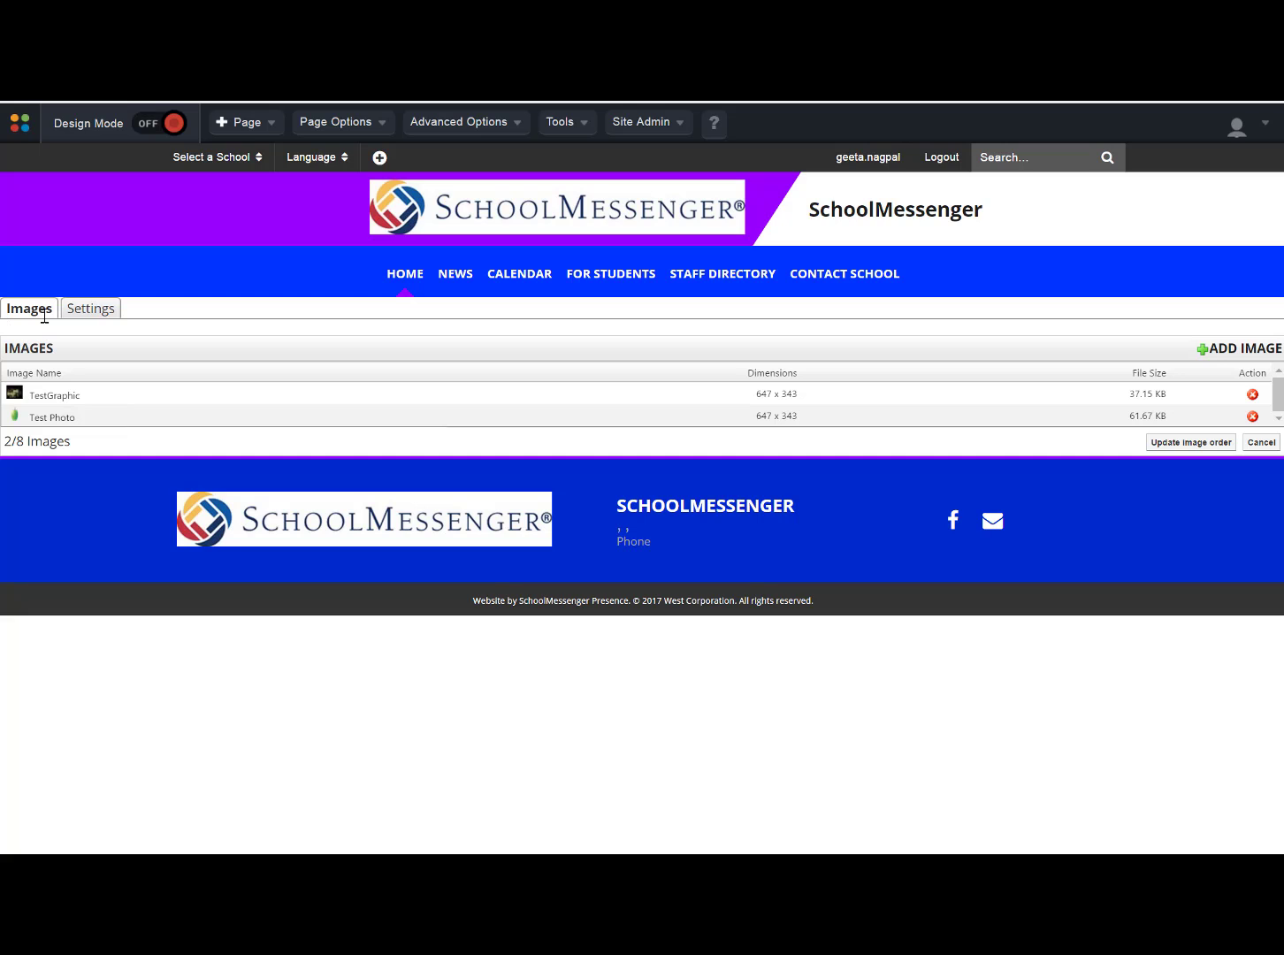
# Step: Choose the random animation in the banner's slideshow settings and update the settings
pyautogui.click(100, 315)
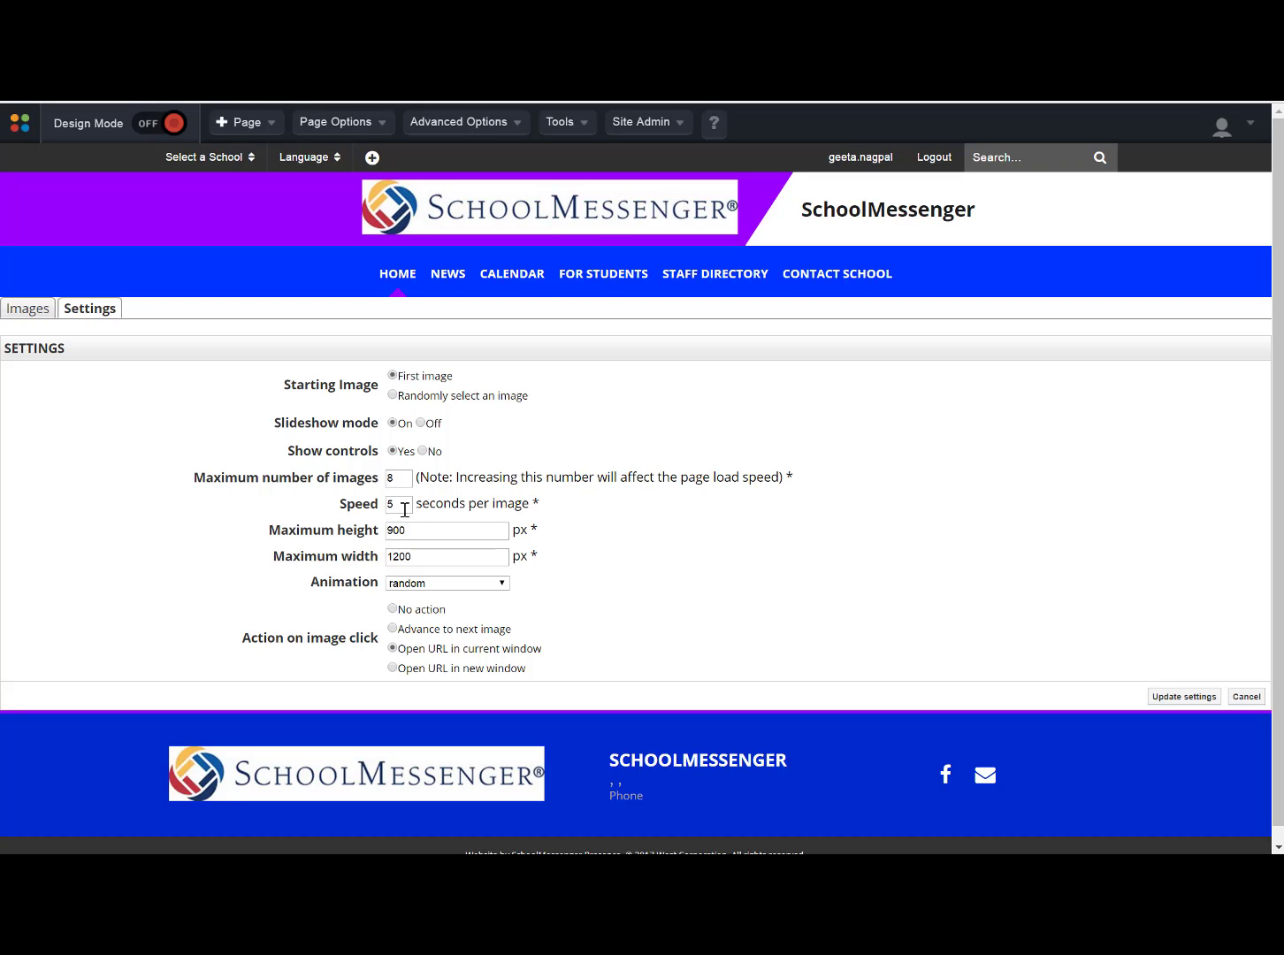
pyautogui.click(475, 536)
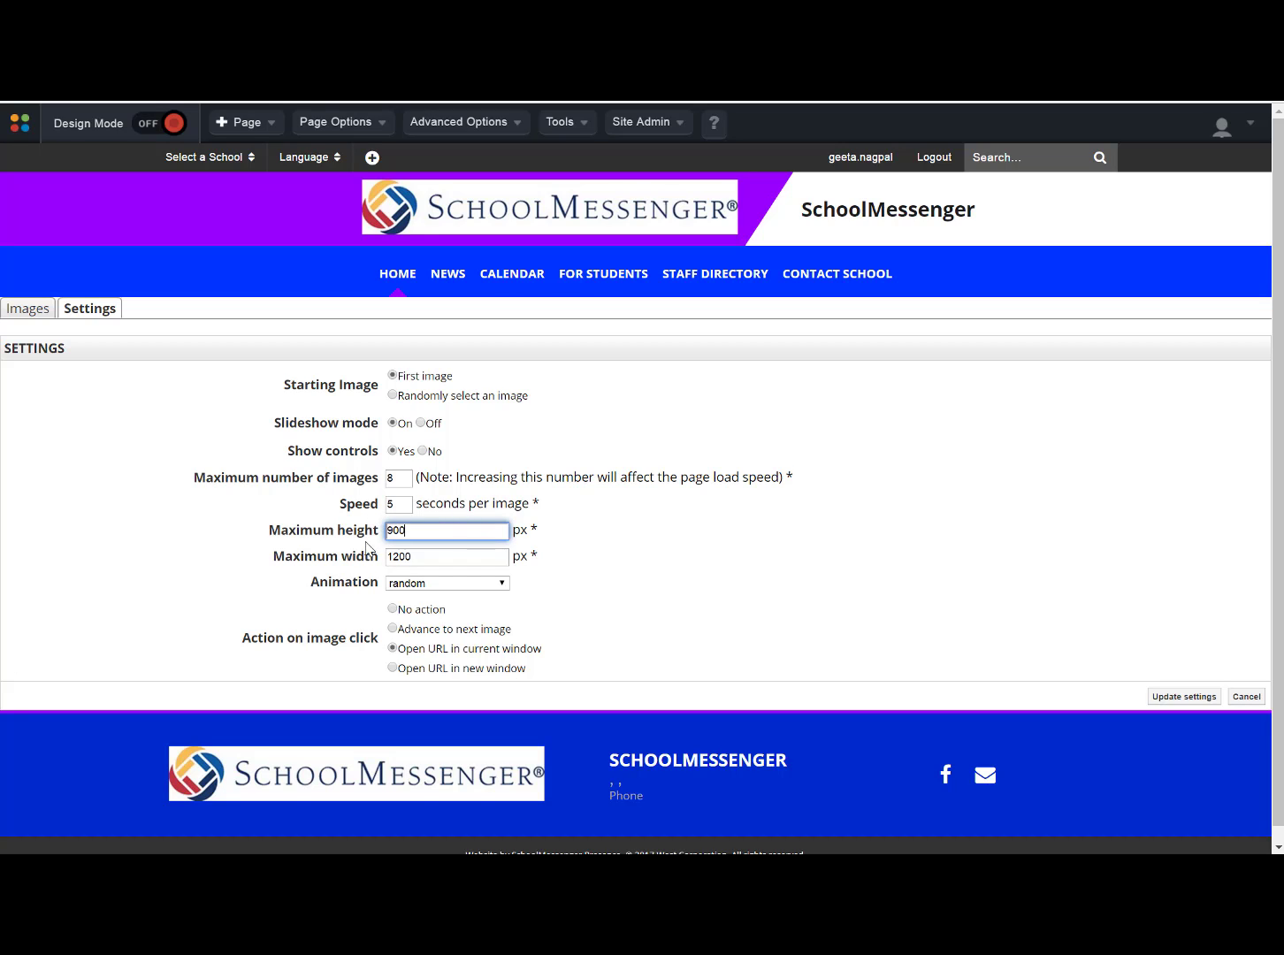
pyautogui.click(501, 584)
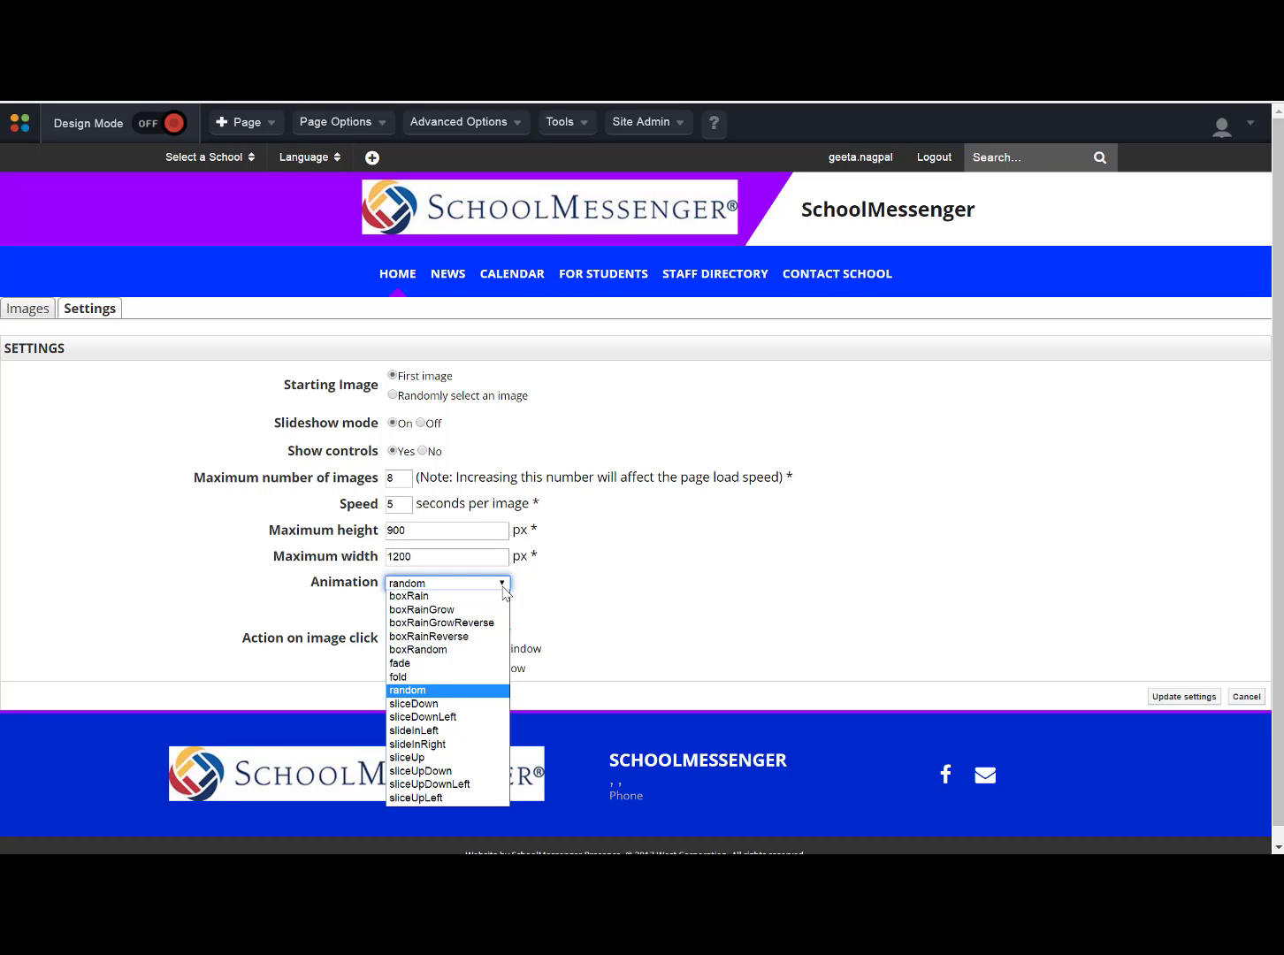
pyautogui.click(448, 691)
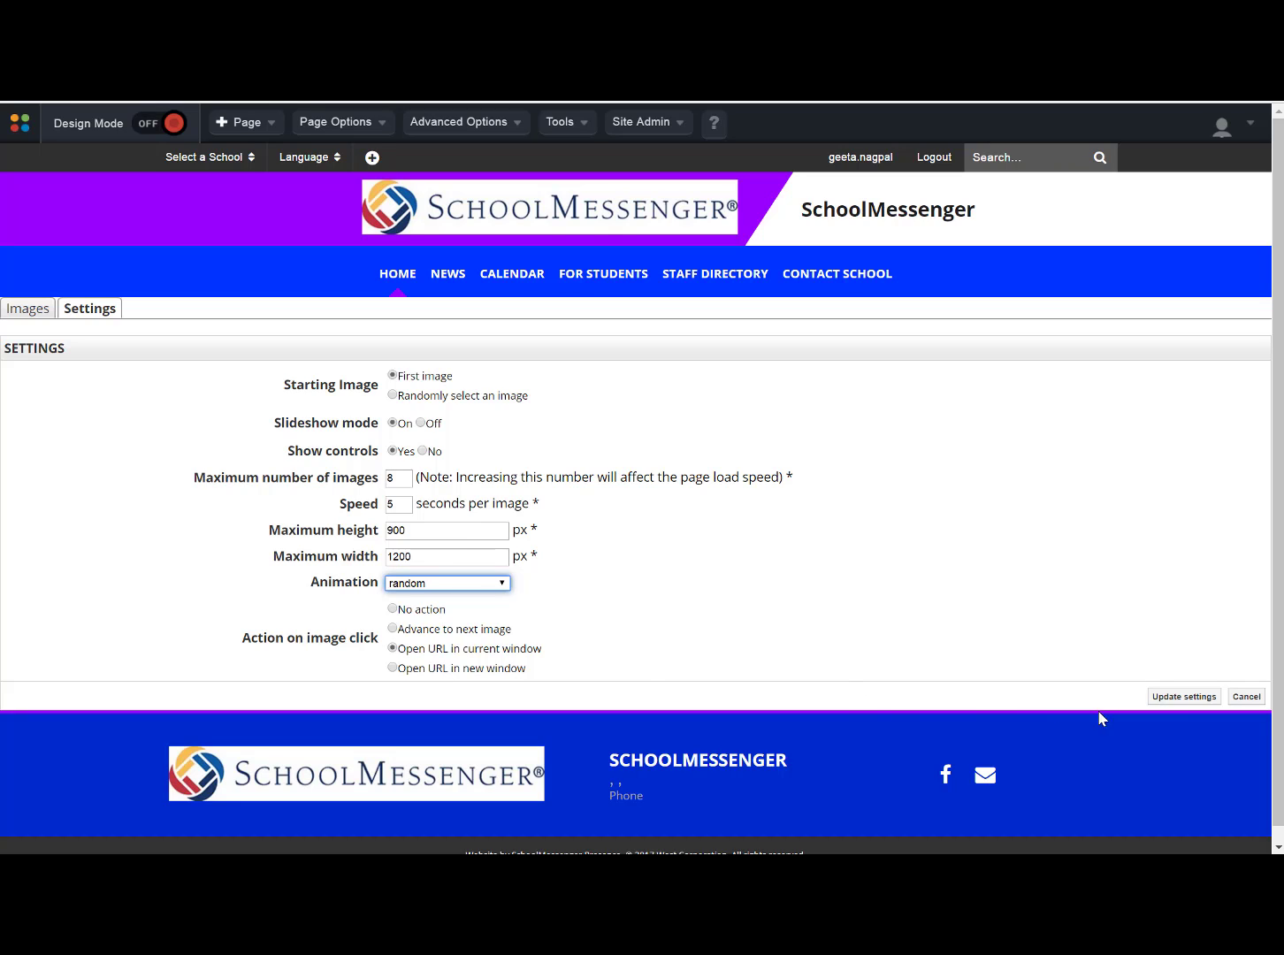
pyautogui.click(1164, 703)
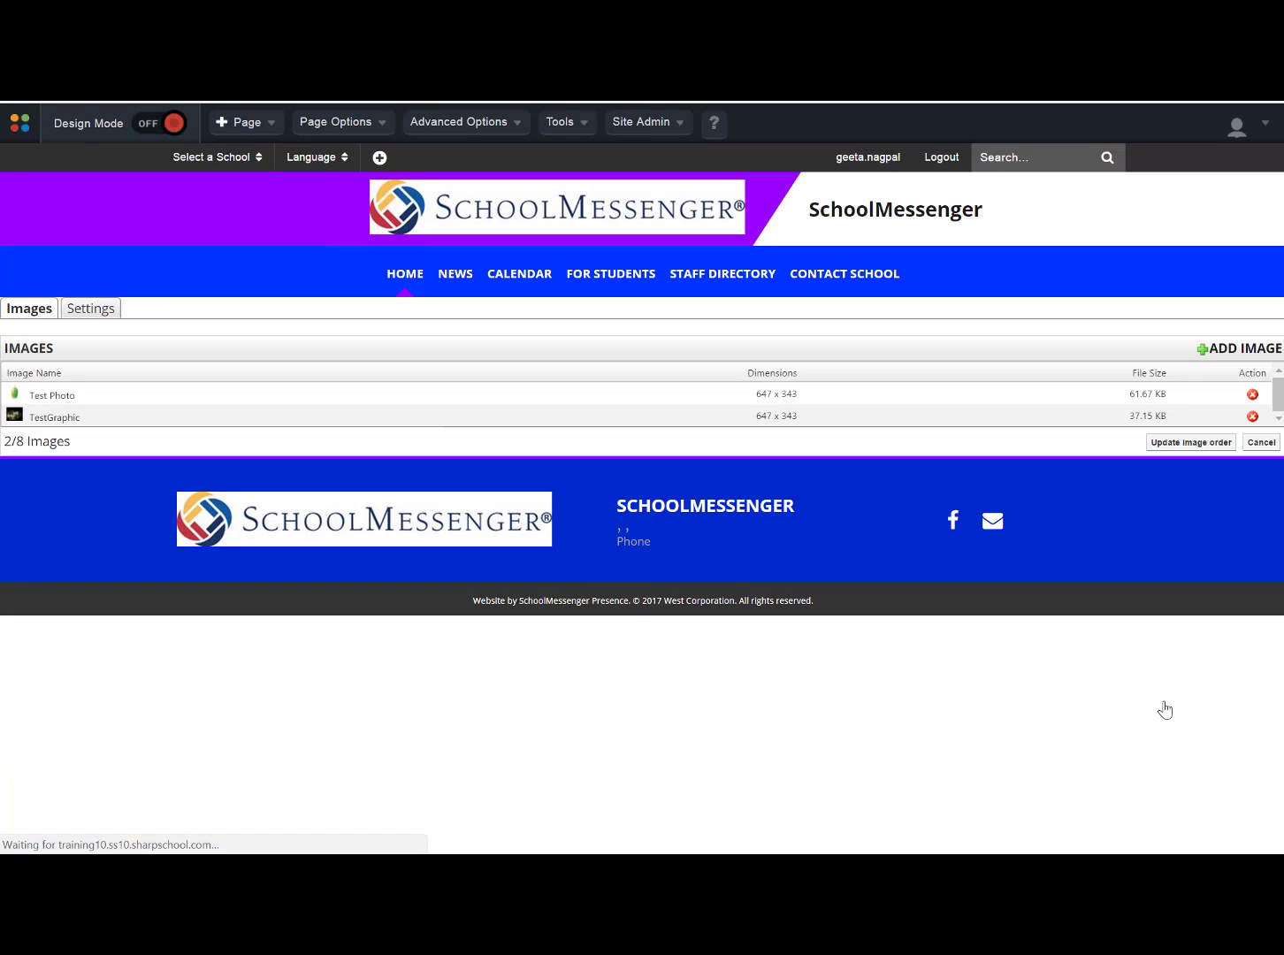
# Step: Update the banner's image order and step through its slides on the home page
pyautogui.click(1213, 450)
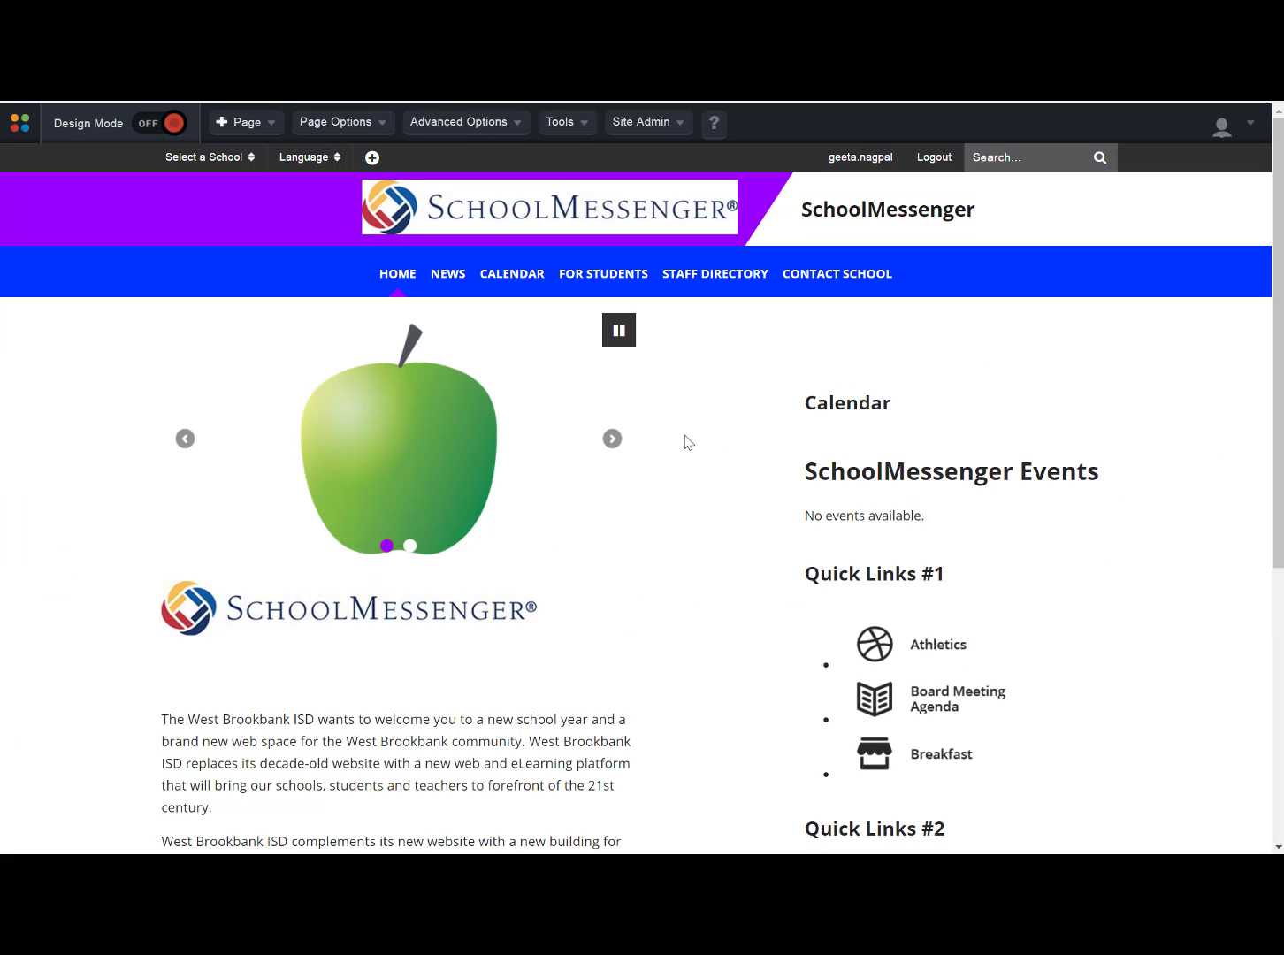
pyautogui.click(609, 451)
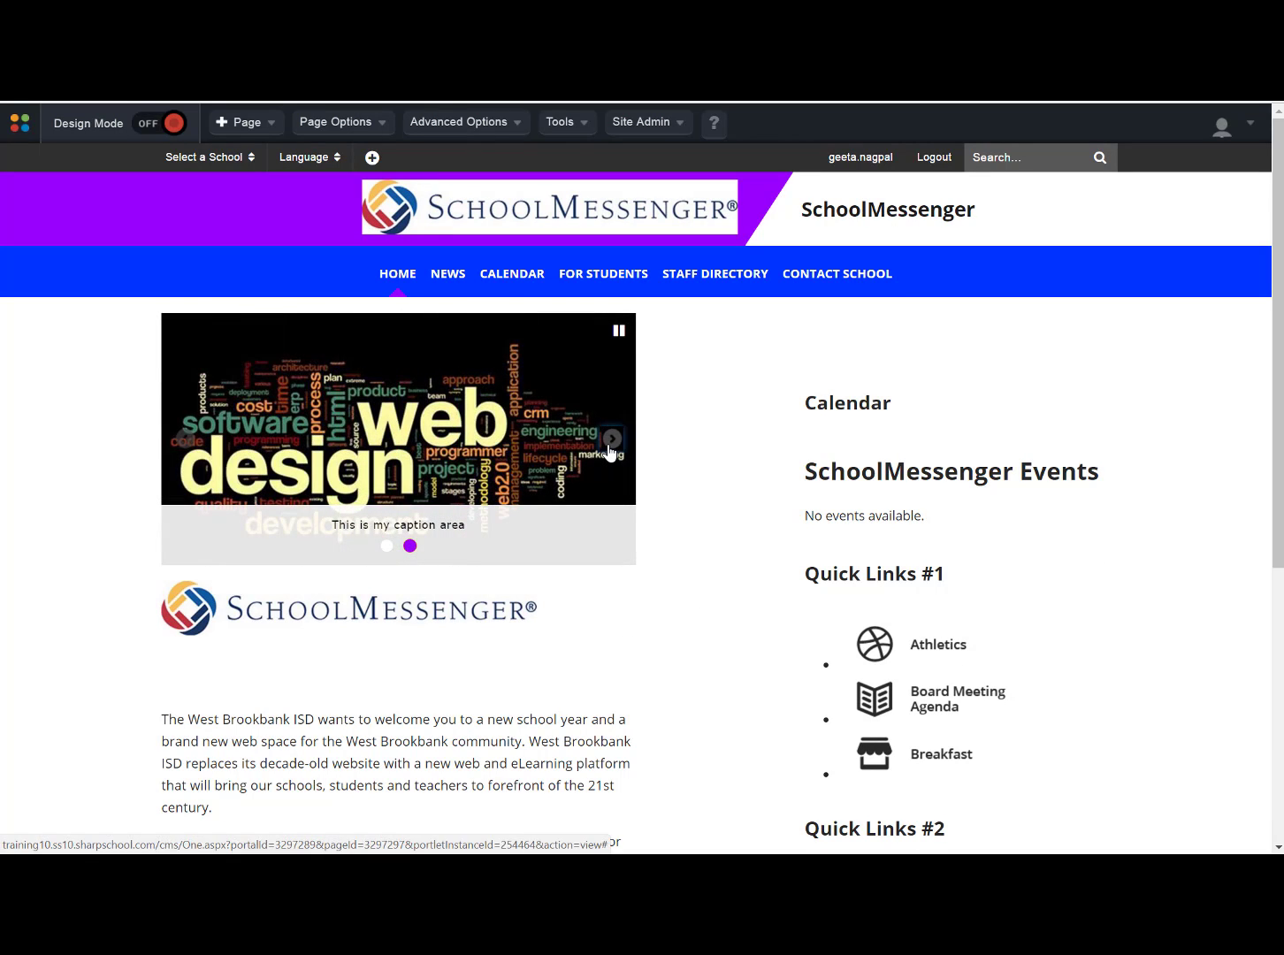
pyautogui.click(610, 439)
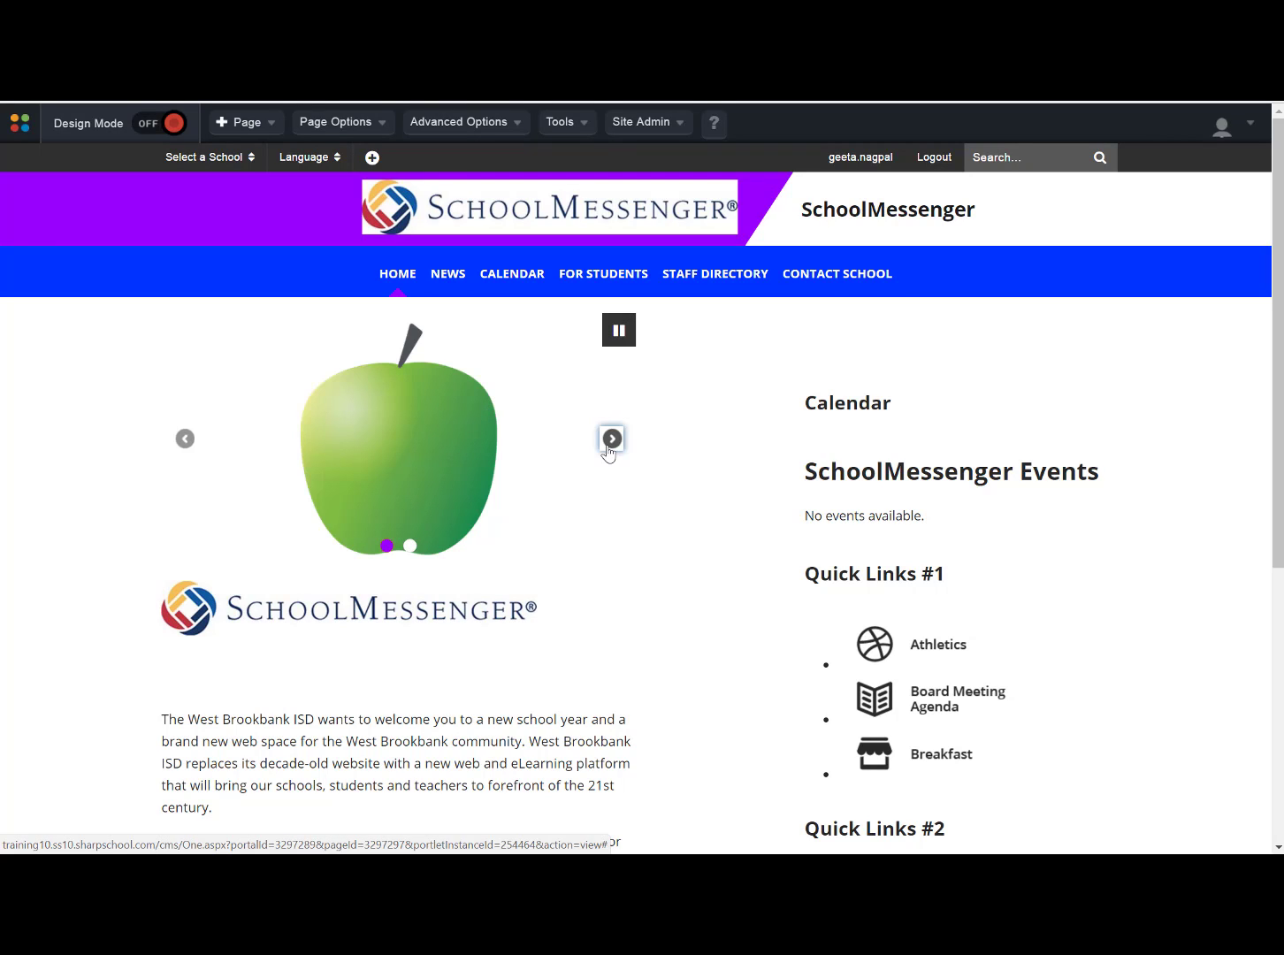
pyautogui.click(610, 439)
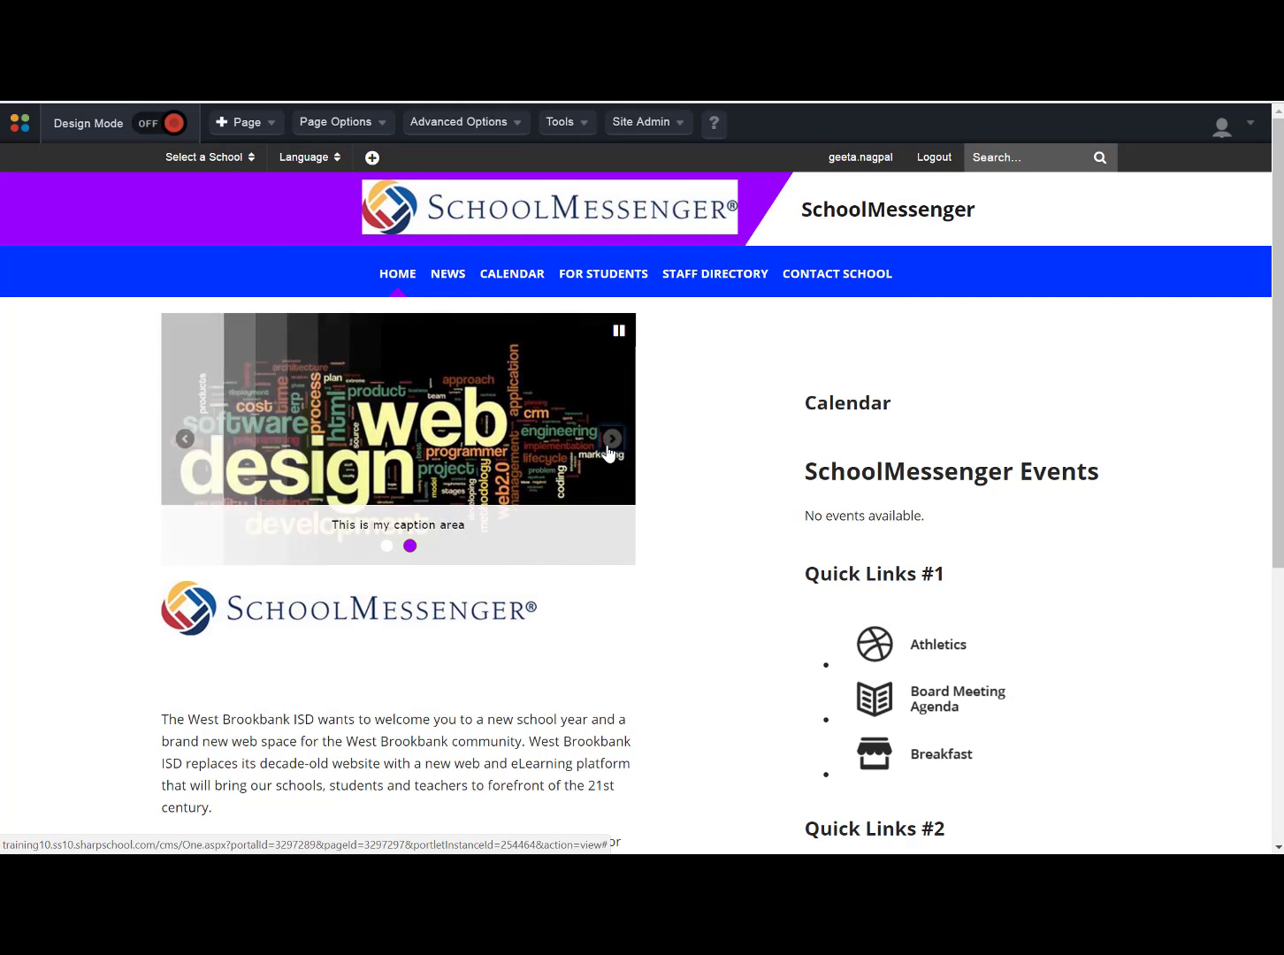